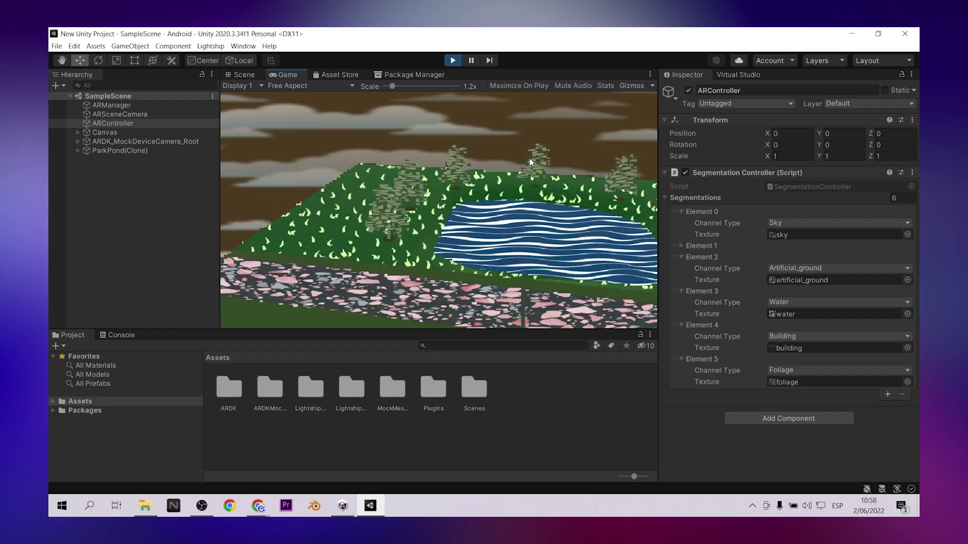
Show the Android Player settings with Auto Graphics API off and Vulkan plus OpenGLES3 listed.
{"action": "key", "text": "q"}
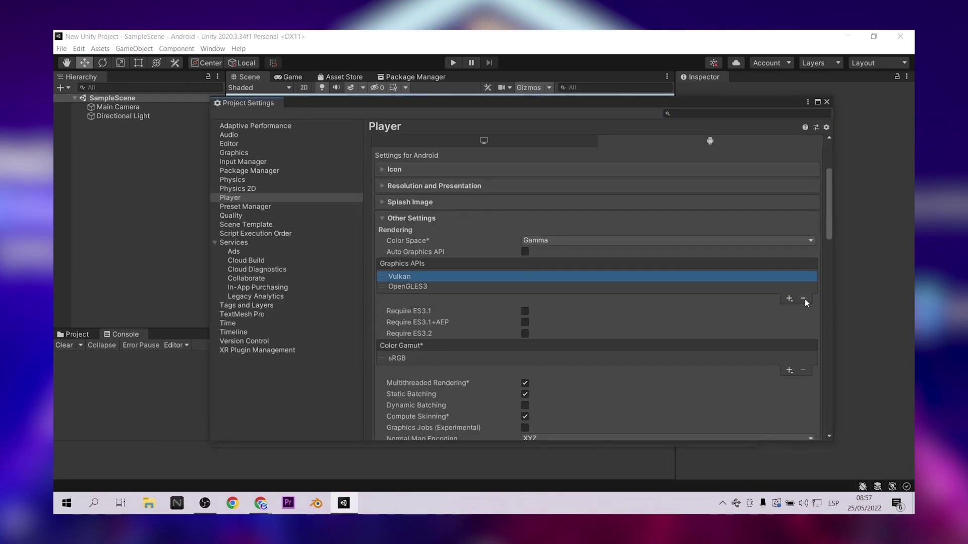
Remove Vulkan from the Android graphics APIs and set the scripting backend to IL2CPP.
{"action": "left_click", "coordinate": [804, 299]}
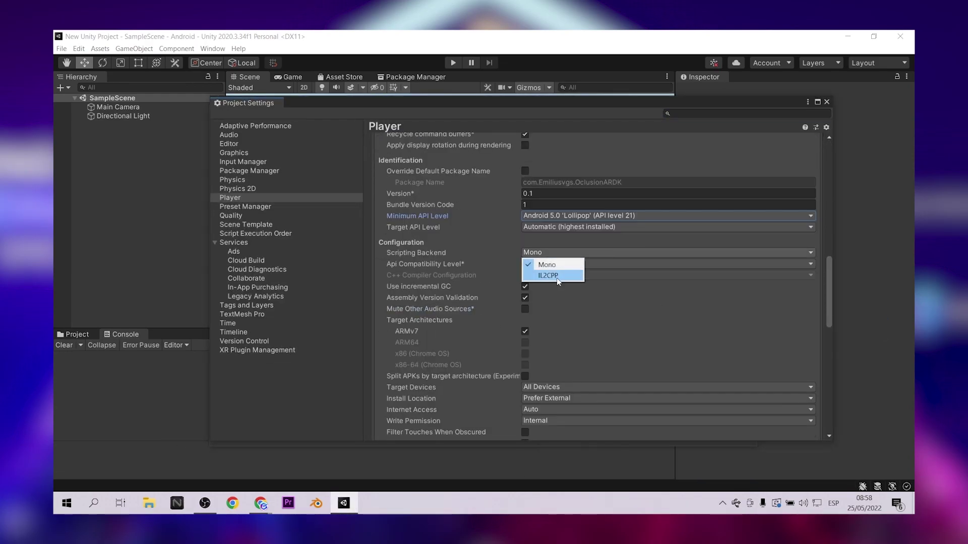
{"action": "left_click", "coordinate": [558, 276]}
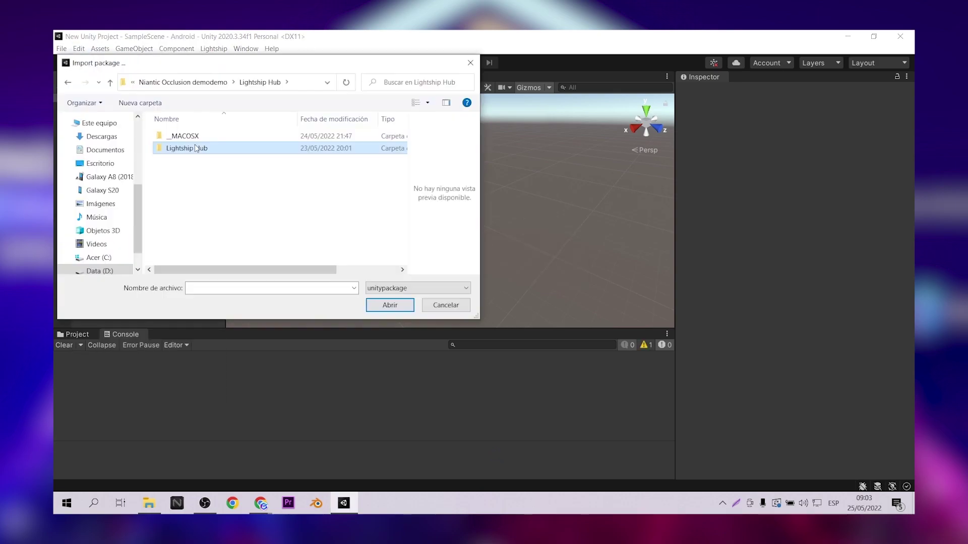
Browse the Lightship Hub templates gallery and the list of Lightship projects.
{"action": "left_click", "coordinate": [214, 49]}
{"action": "mouse_move", "coordinate": [234, 60]}
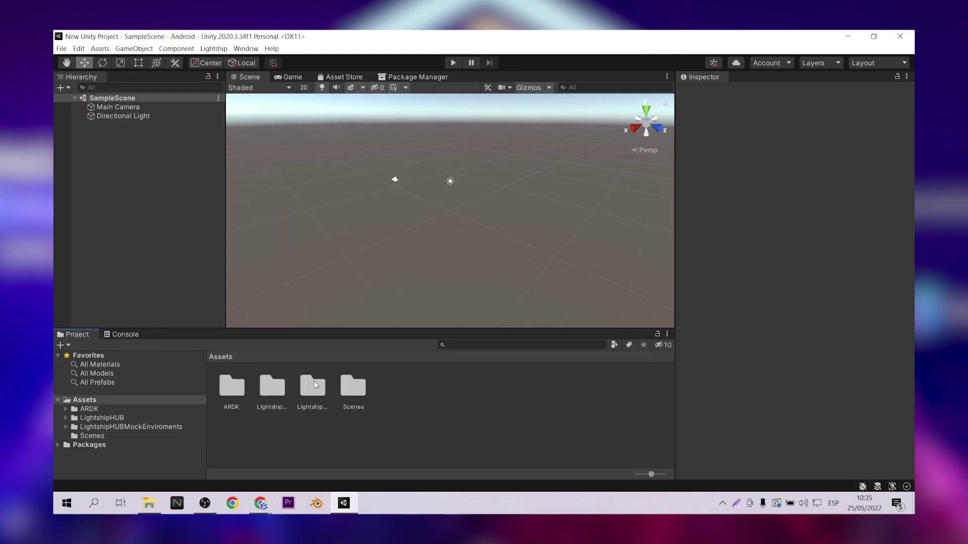
{"action": "left_click", "coordinate": [213, 48]}
{"action": "left_click", "coordinate": [313, 61]}
{"action": "scroll", "coordinate": [622, 340], "scroll_direction": "down", "scroll_amount": 5}
{"action": "scroll", "coordinate": [623, 307], "scroll_direction": "down", "scroll_amount": 5}
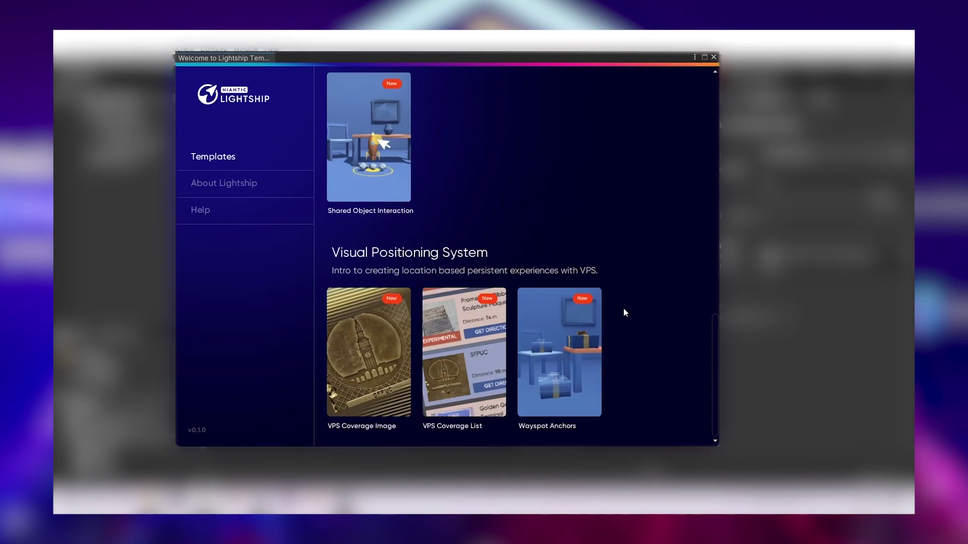
{"action": "scroll", "coordinate": [567, 325], "scroll_direction": "up", "scroll_amount": 5}
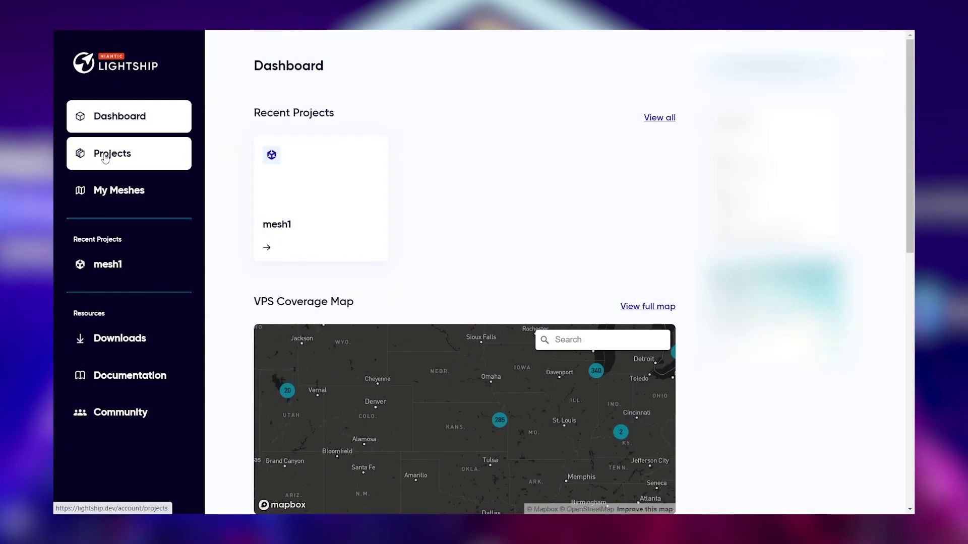
{"action": "left_click", "coordinate": [105, 157]}
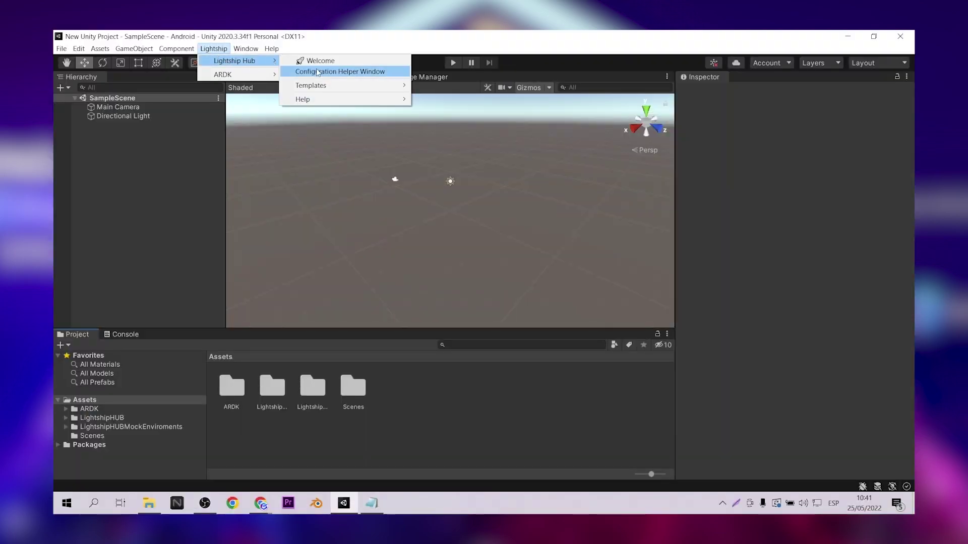
Open the Lightship Configuration Helper and Virtual Studio and review the available mock scenes.
{"action": "left_click", "coordinate": [318, 72]}
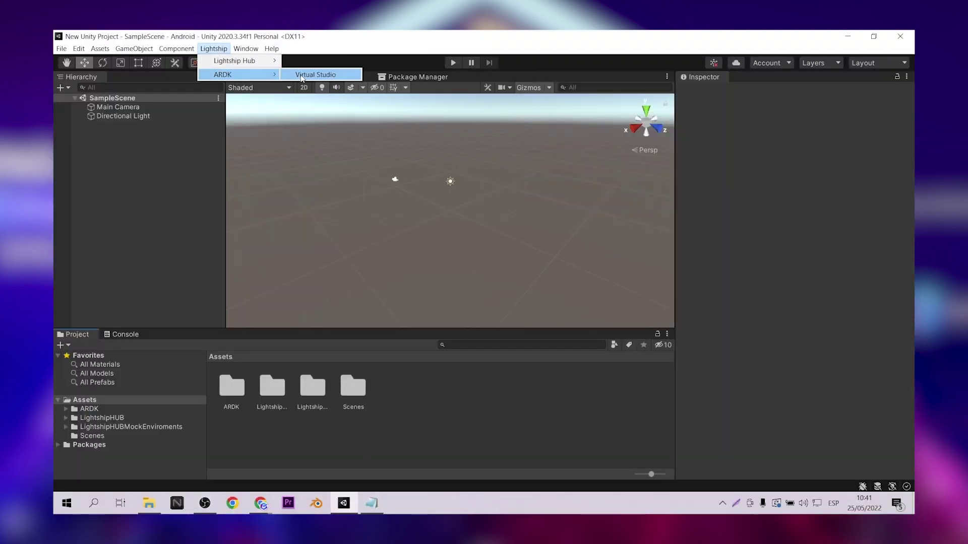
{"action": "left_click", "coordinate": [305, 76]}
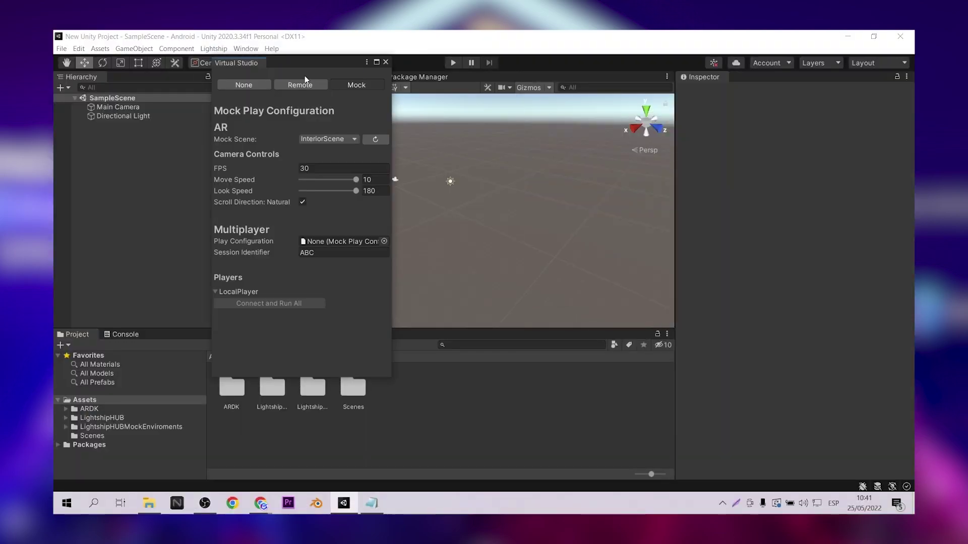
{"action": "left_click", "coordinate": [328, 139]}
{"action": "left_click", "coordinate": [376, 138]}
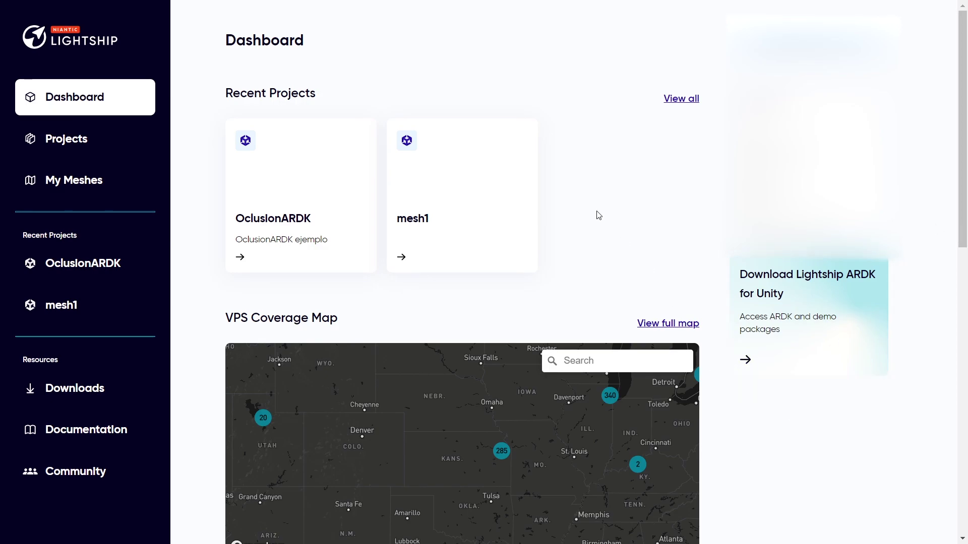
Create a new portal project titled 'Segmentations' with the description 'Segmentations examples'.
{"action": "left_click", "coordinate": [32, 147]}
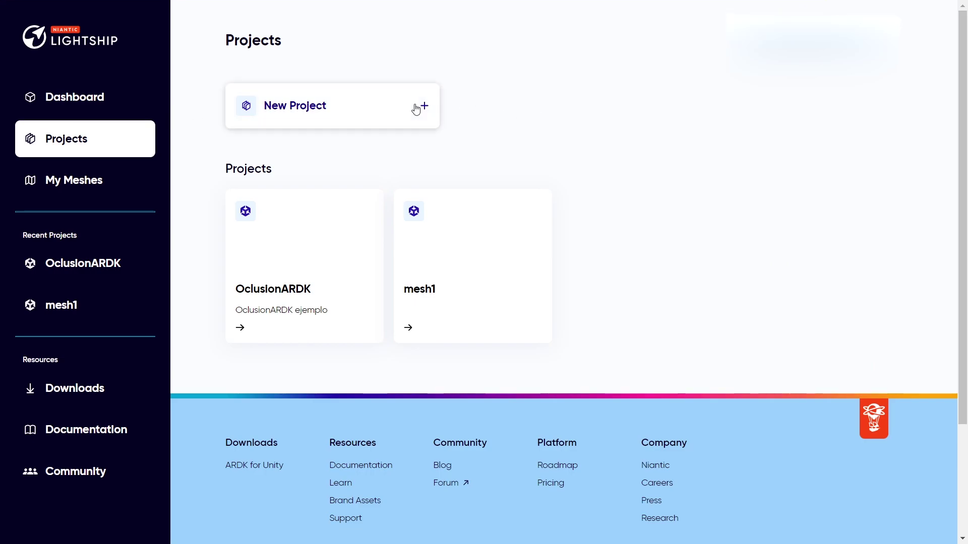
{"action": "double_click", "coordinate": [325, 103]}
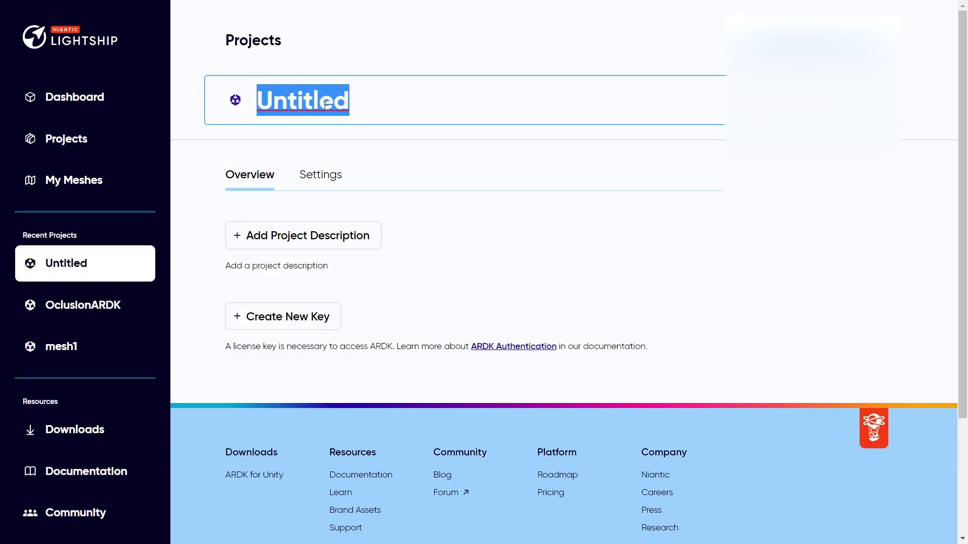
{"action": "type", "text": "Segment"}
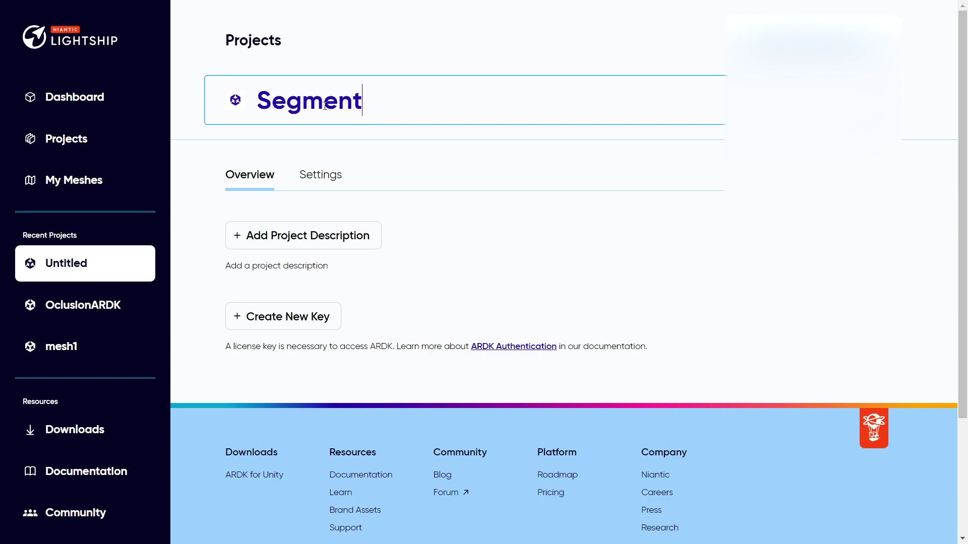
{"action": "type", "text": "ations"}
{"action": "left_click", "coordinate": [348, 245]}
{"action": "type", "text": "Segma"}
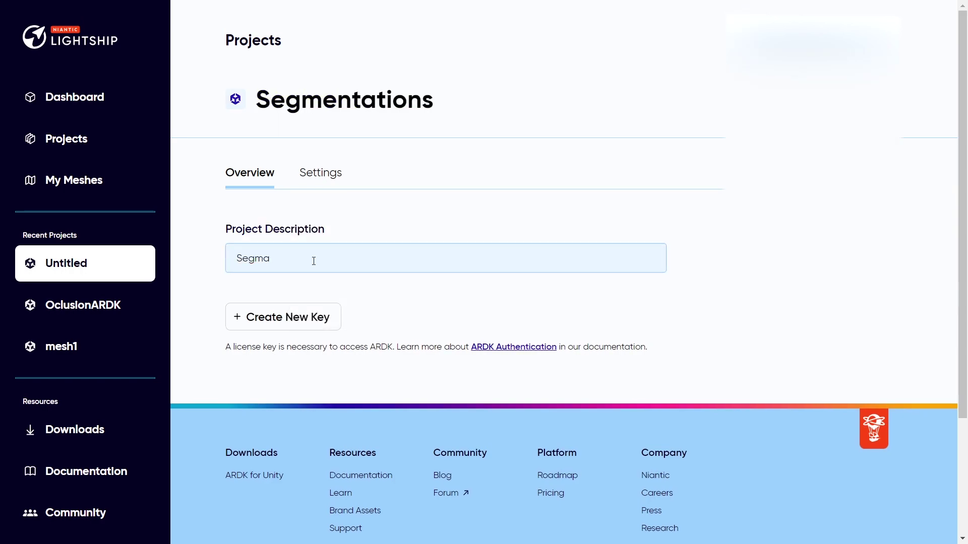
{"action": "type", "text": "ntons examples"}
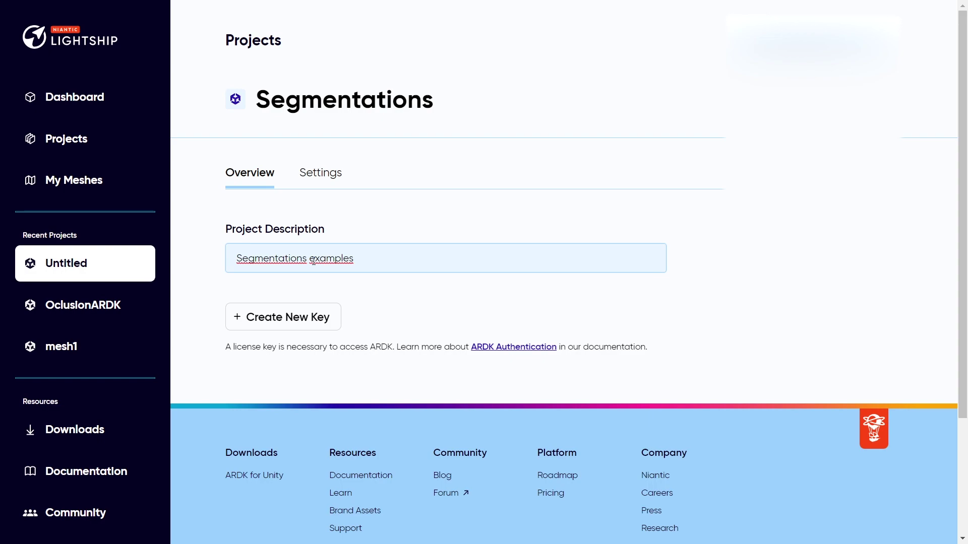
{"action": "left_click", "coordinate": [328, 325]}
Generate a new API key for the Segmentations project and copy it.
{"action": "left_click", "coordinate": [328, 325]}
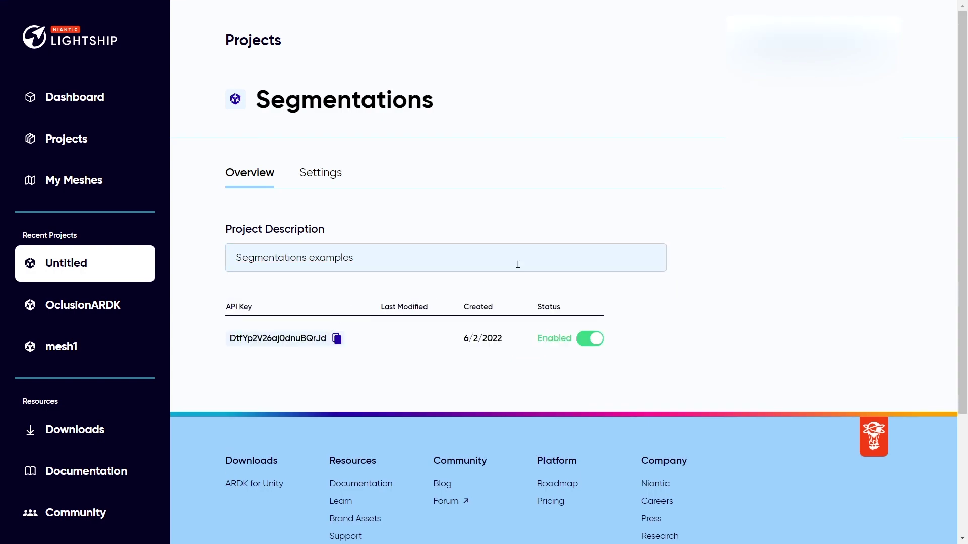
{"action": "left_click", "coordinate": [338, 345]}
{"action": "left_click", "coordinate": [337, 345]}
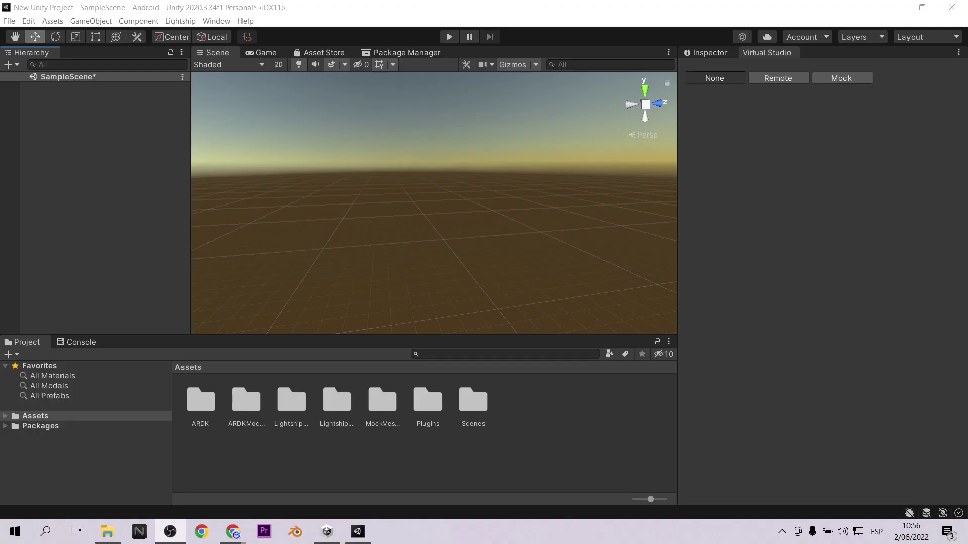
Paste the new API key into the Lightship Configuration Helper, apply it and confirm success.
{"action": "key", "text": "alt+Tab"}
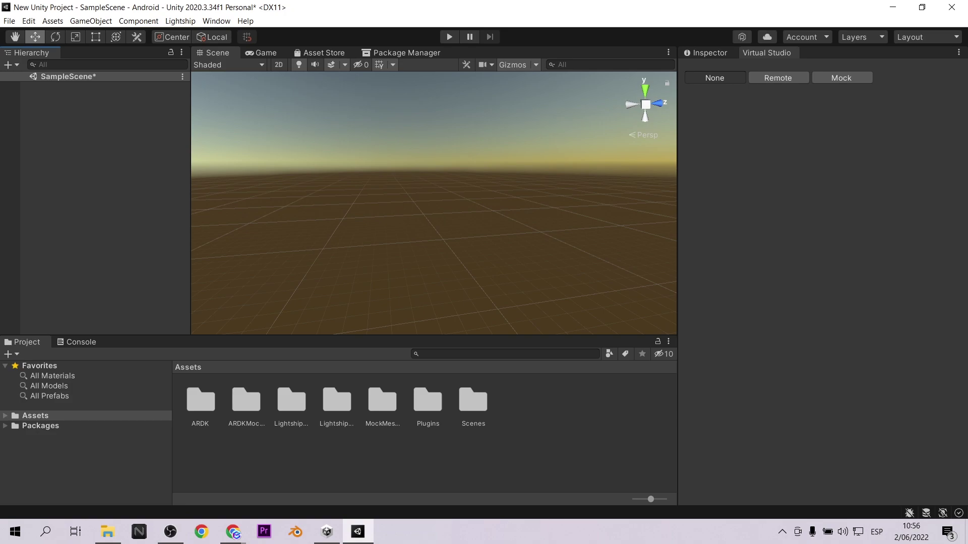
{"action": "left_click", "coordinate": [182, 21]}
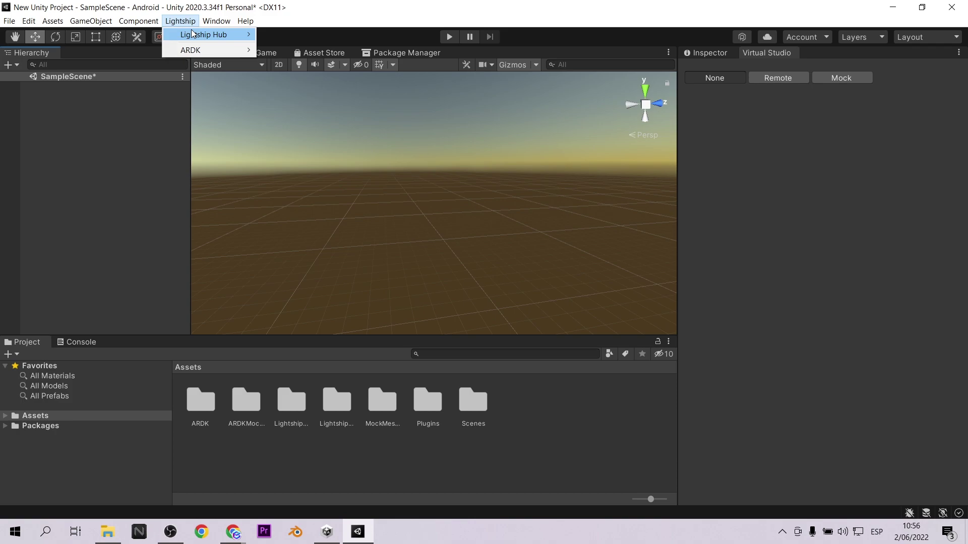
{"action": "mouse_move", "coordinate": [192, 34]}
{"action": "left_click", "coordinate": [307, 45]}
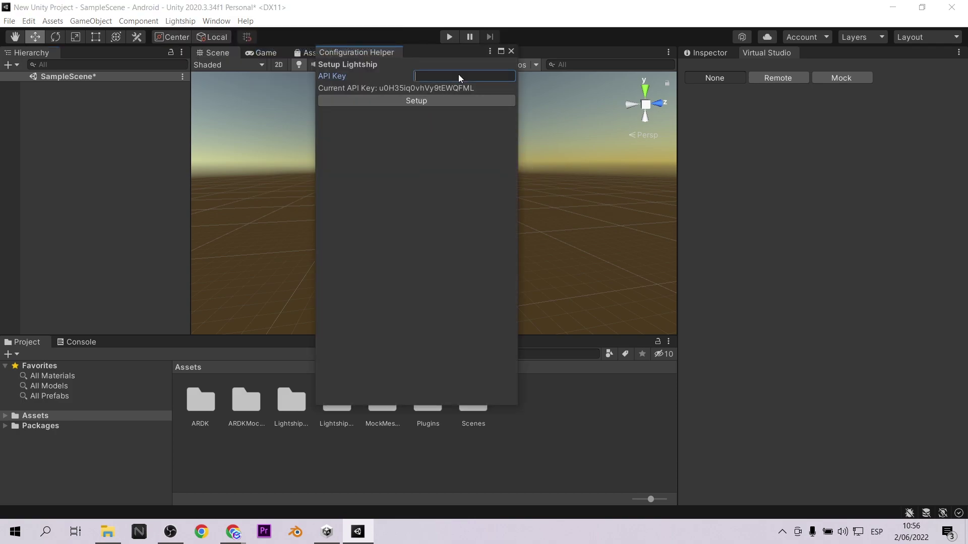
{"action": "key", "text": "ctrl+v"}
{"action": "left_click", "coordinate": [456, 98]}
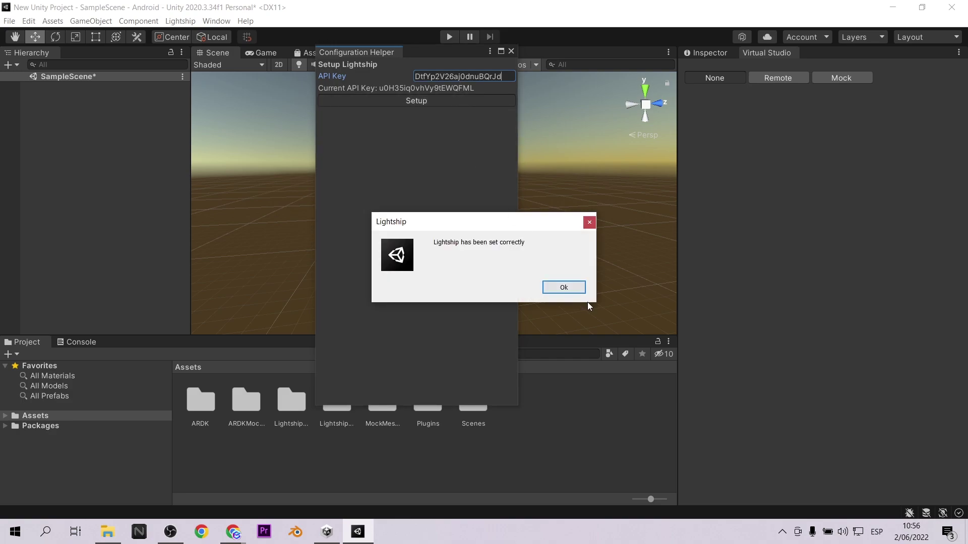
{"action": "left_click", "coordinate": [569, 289]}
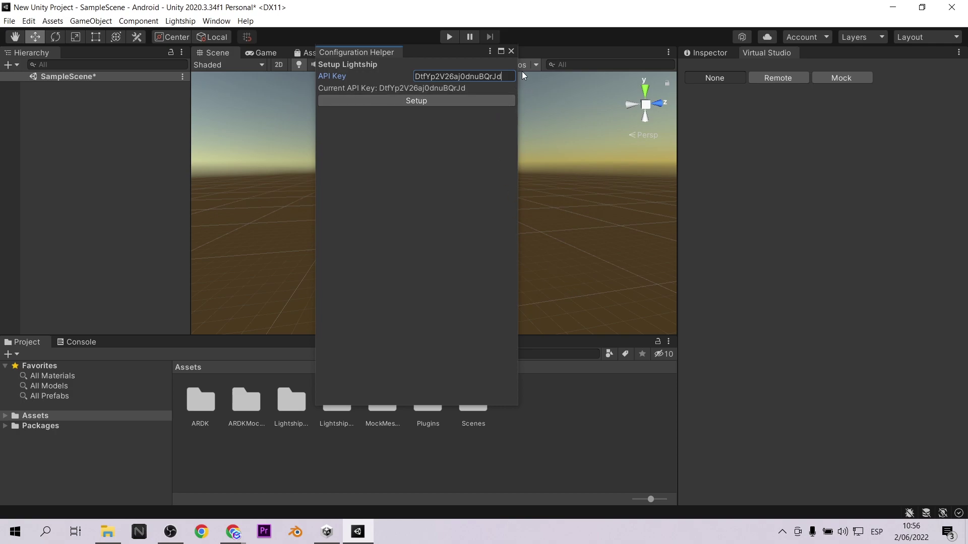
{"action": "left_click", "coordinate": [511, 51]}
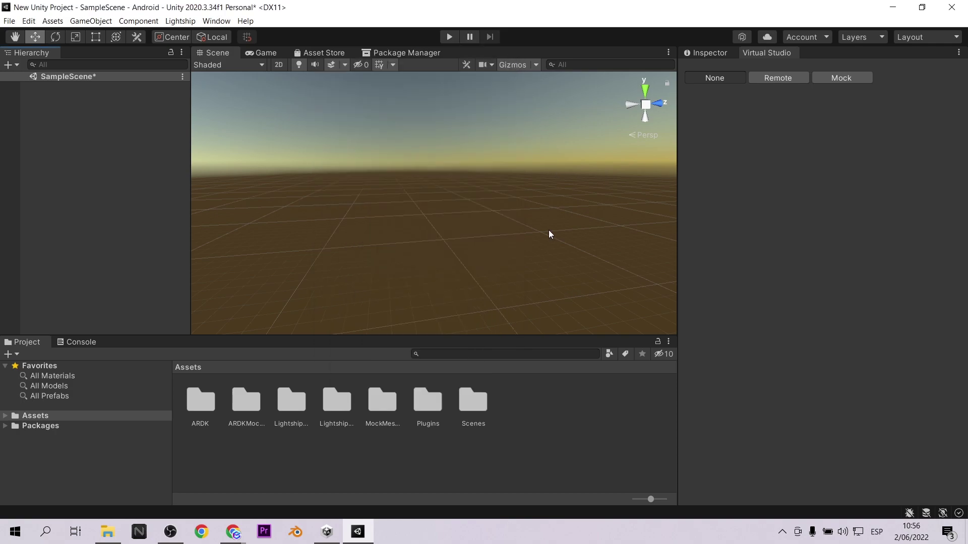
In Virtual Studio, switch playback to Mock and choose ParkPond as the mock scene.
{"action": "left_click", "coordinate": [180, 21]}
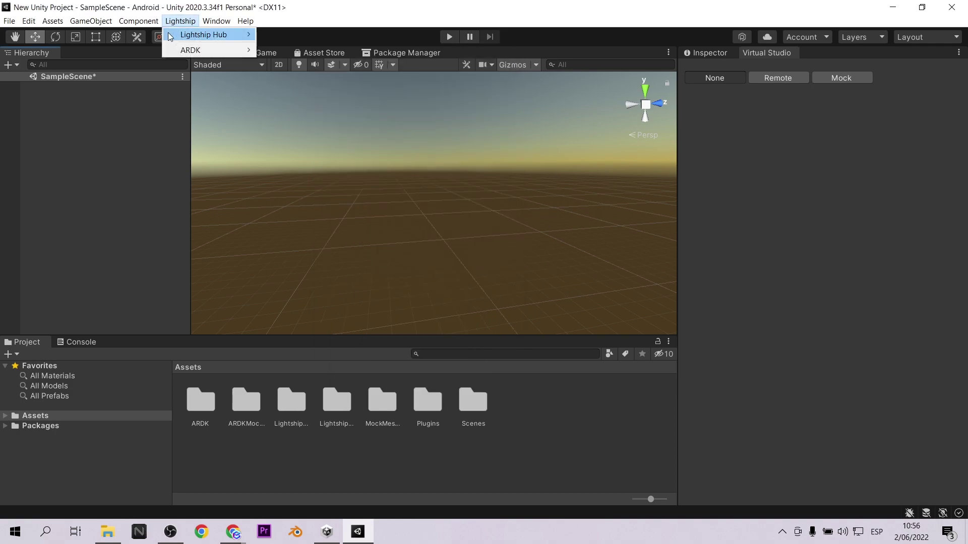
{"action": "mouse_move", "coordinate": [211, 33]}
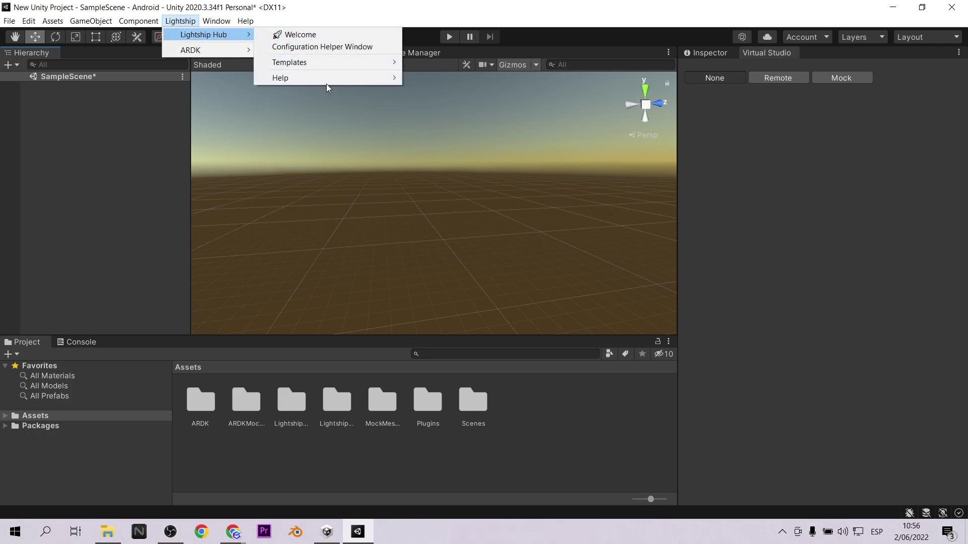
{"action": "mouse_move", "coordinate": [216, 57]}
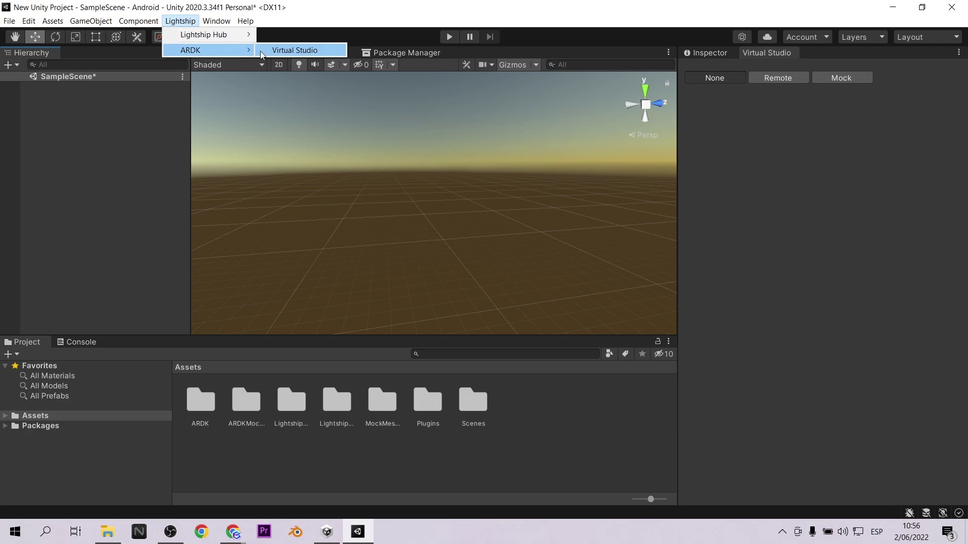
{"action": "left_click", "coordinate": [308, 49]}
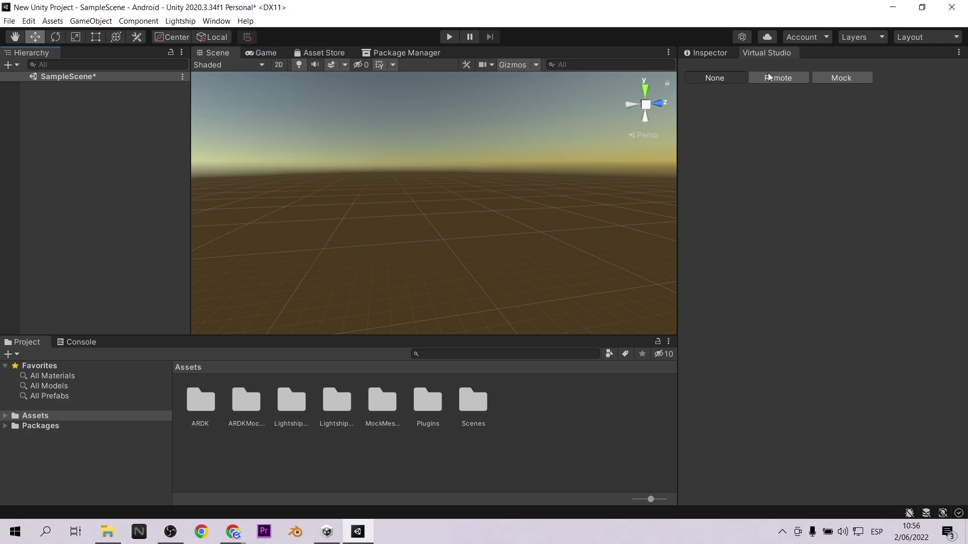
{"action": "left_click", "coordinate": [841, 78]}
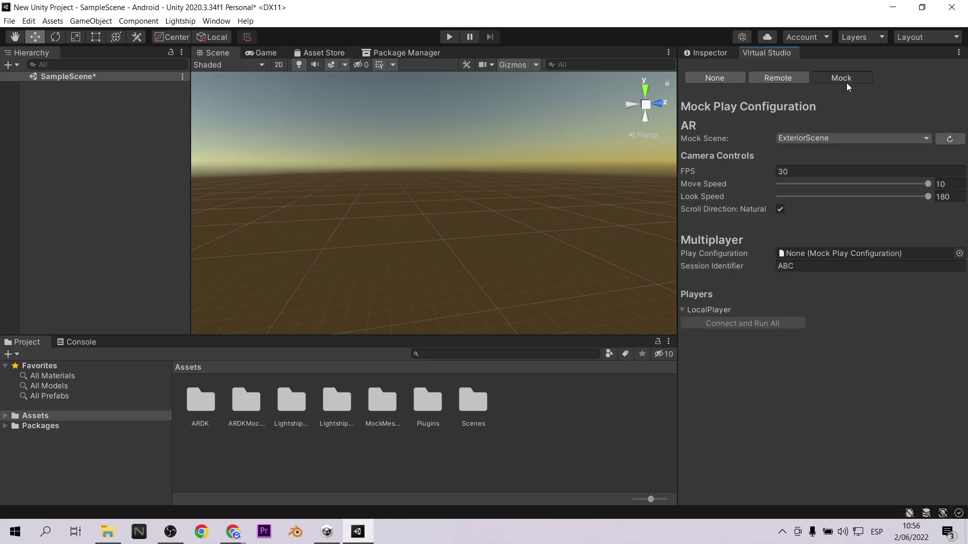
{"action": "left_click", "coordinate": [826, 138]}
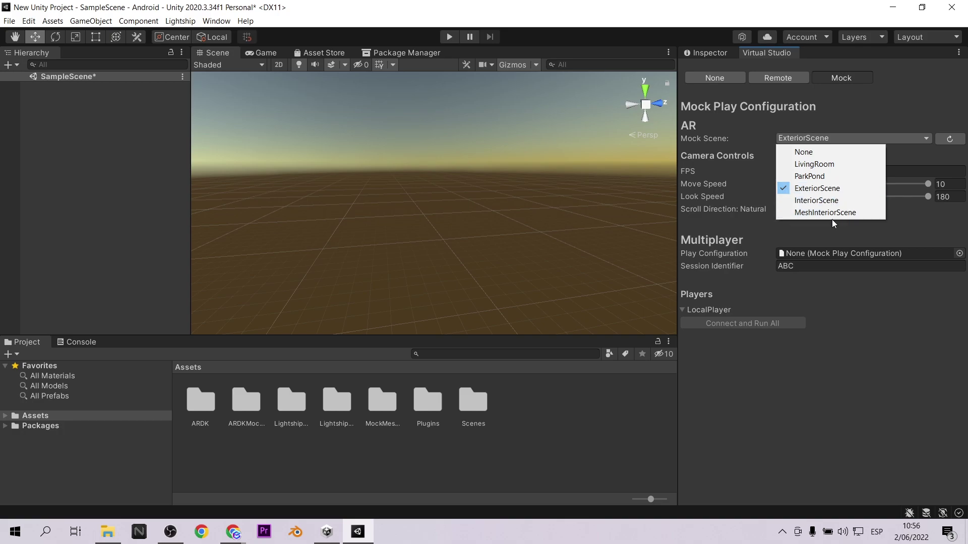
{"action": "left_click", "coordinate": [825, 174]}
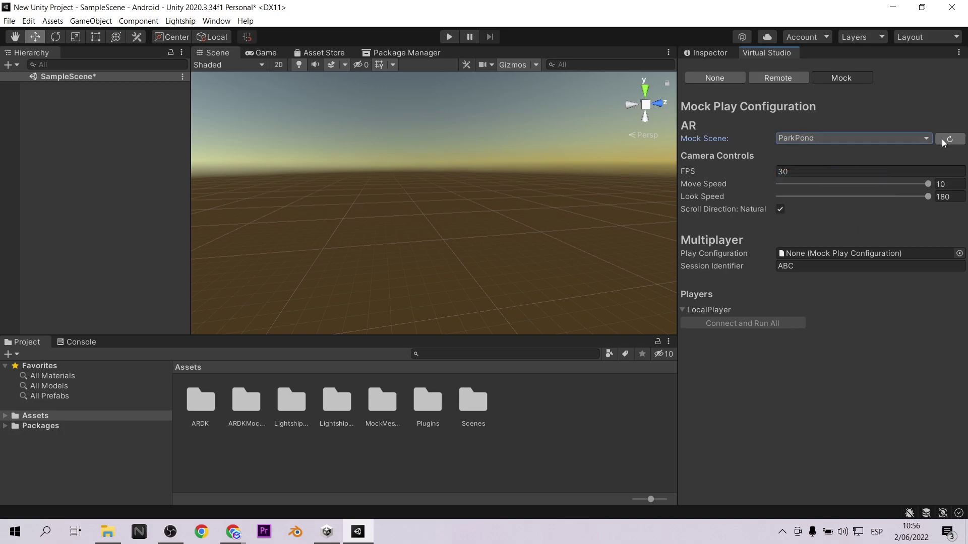
{"action": "left_click", "coordinate": [706, 52]}
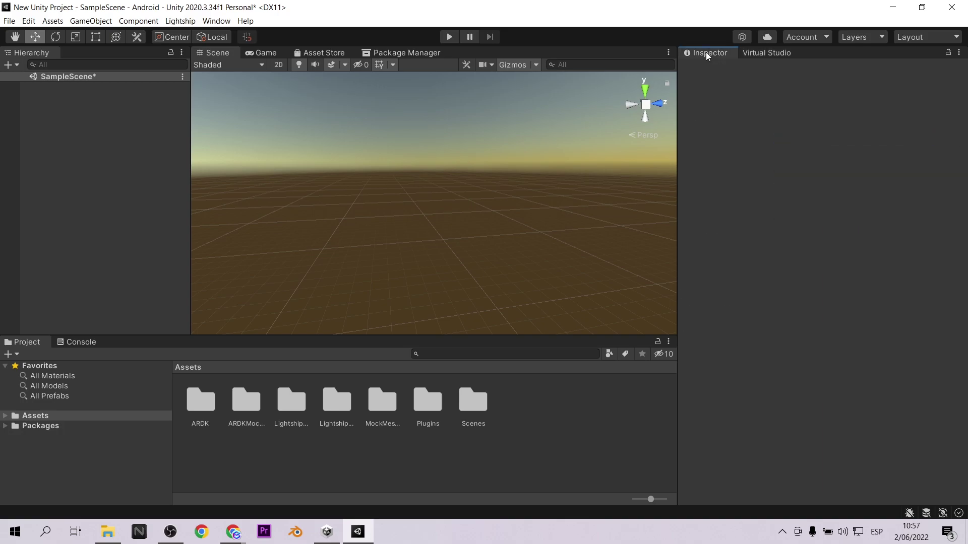
Load the Semantic Masking sample template from Lightship Hub and inspect ARManager's components.
{"action": "left_click", "coordinate": [191, 21]}
{"action": "mouse_move", "coordinate": [199, 33]}
{"action": "left_click", "coordinate": [329, 34]}
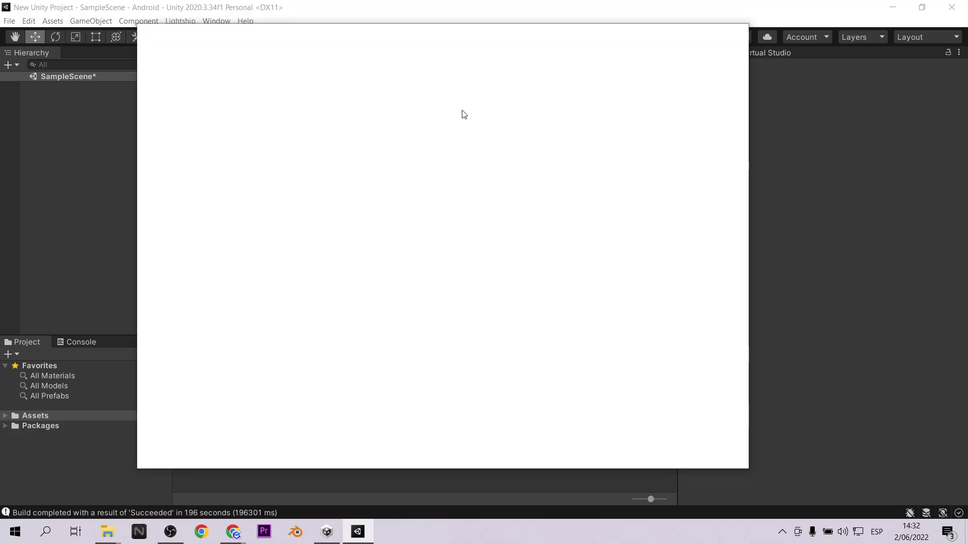
{"action": "scroll", "coordinate": [642, 240], "scroll_direction": "down", "scroll_amount": 2}
{"action": "scroll", "coordinate": [643, 241], "scroll_direction": "down", "scroll_amount": 4}
{"action": "scroll", "coordinate": [643, 241], "scroll_direction": "down", "scroll_amount": 4}
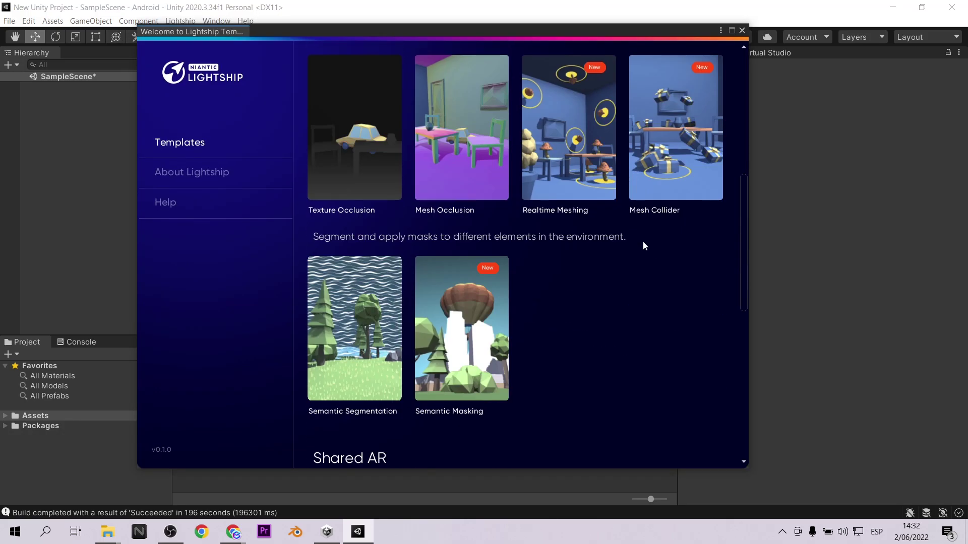
{"action": "left_click", "coordinate": [457, 348]}
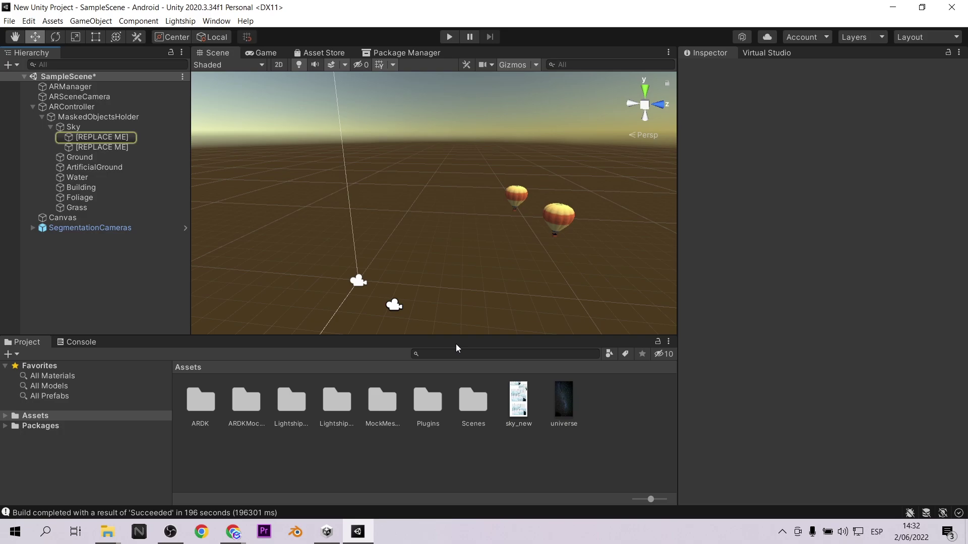
{"action": "left_click", "coordinate": [80, 88]}
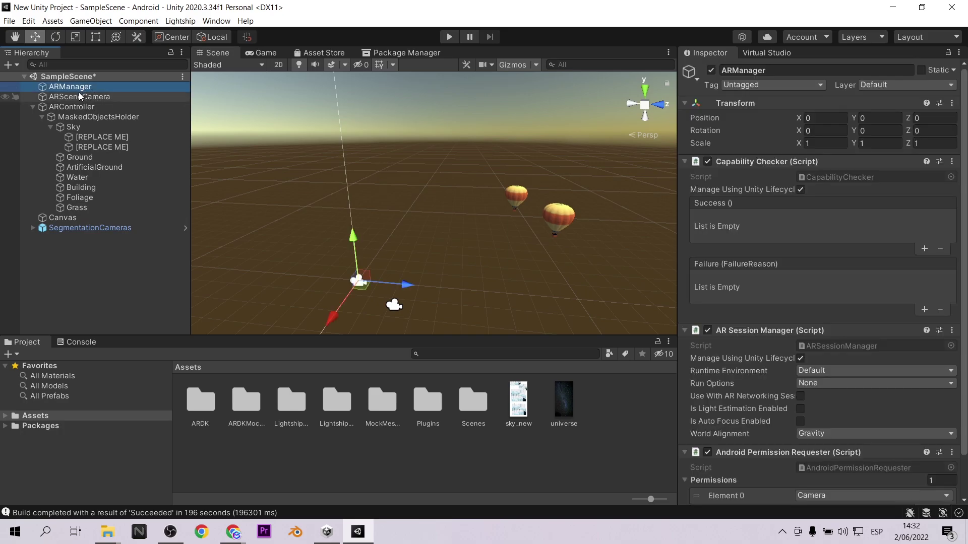
{"action": "left_click", "coordinate": [79, 96]}
{"action": "scroll", "coordinate": [750, 300], "scroll_direction": "down", "scroll_amount": 5}
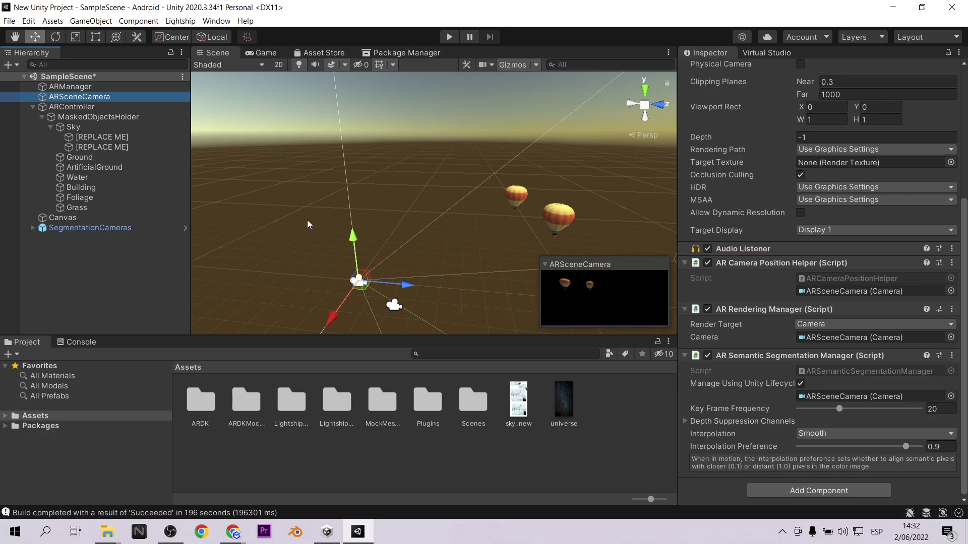
{"action": "left_click", "coordinate": [81, 108]}
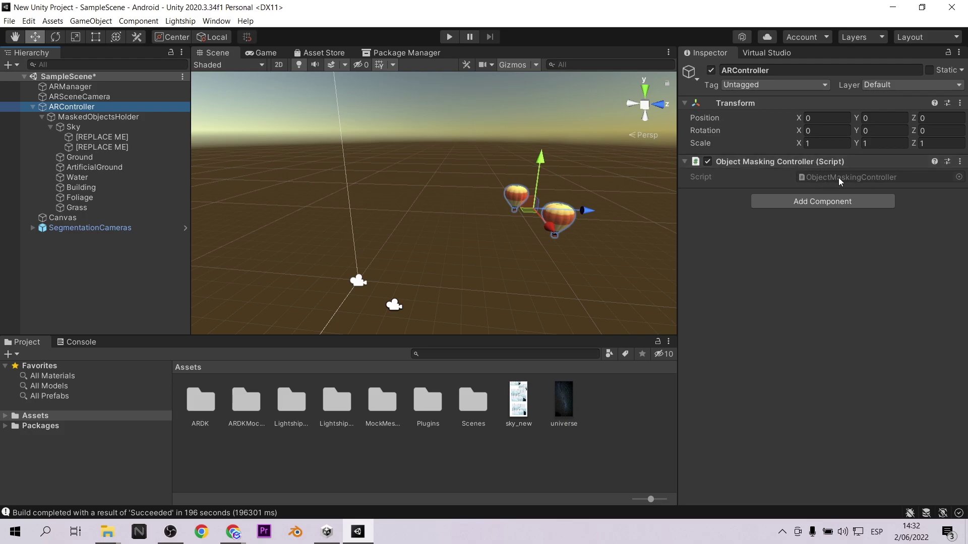
Check that the Sky group's channel type is Sky and inspect its two balloon placeholders.
{"action": "left_click", "coordinate": [117, 116]}
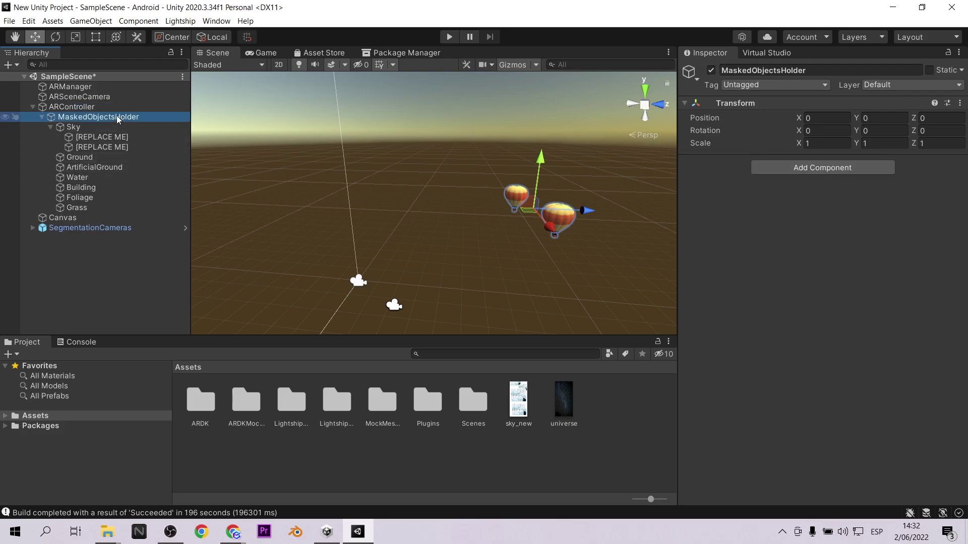
{"action": "left_click", "coordinate": [79, 130]}
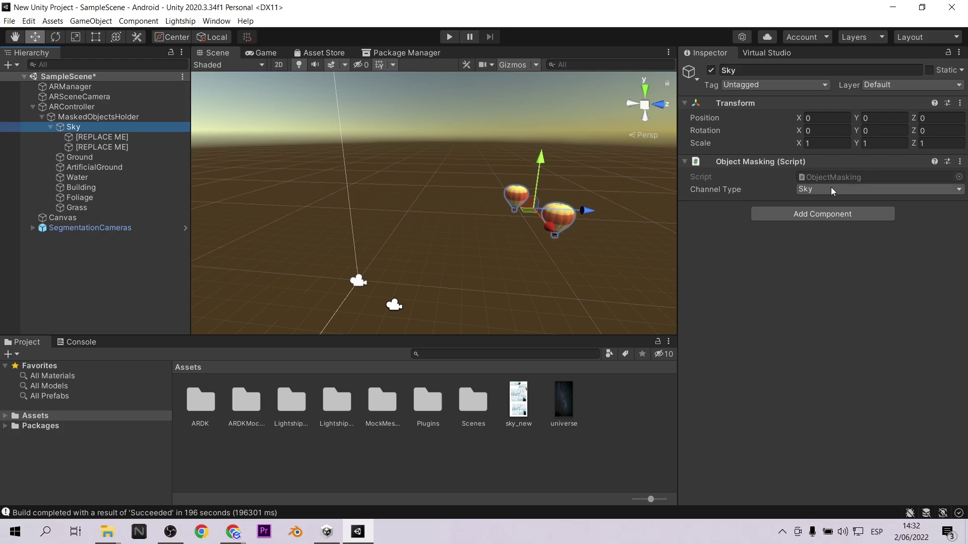
{"action": "left_click", "coordinate": [873, 190]}
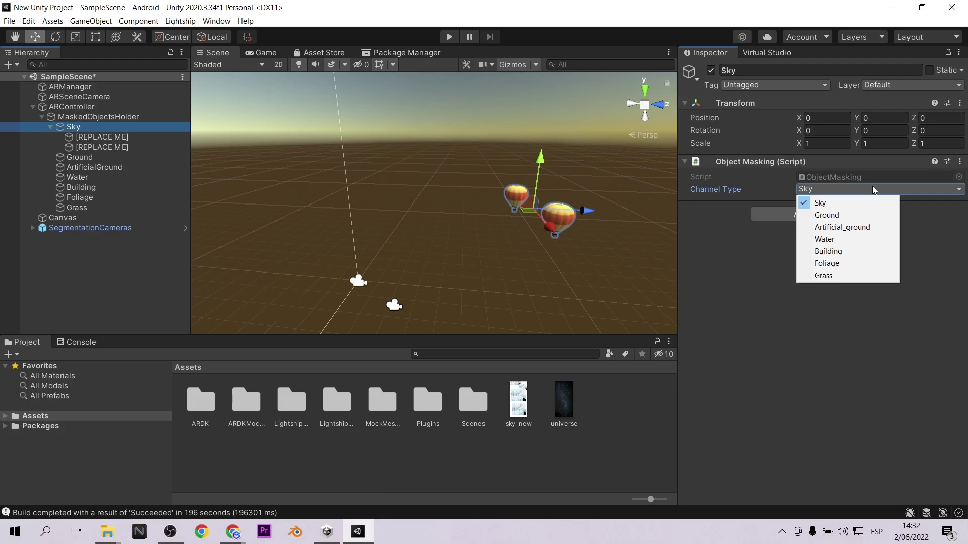
{"action": "left_click", "coordinate": [856, 378]}
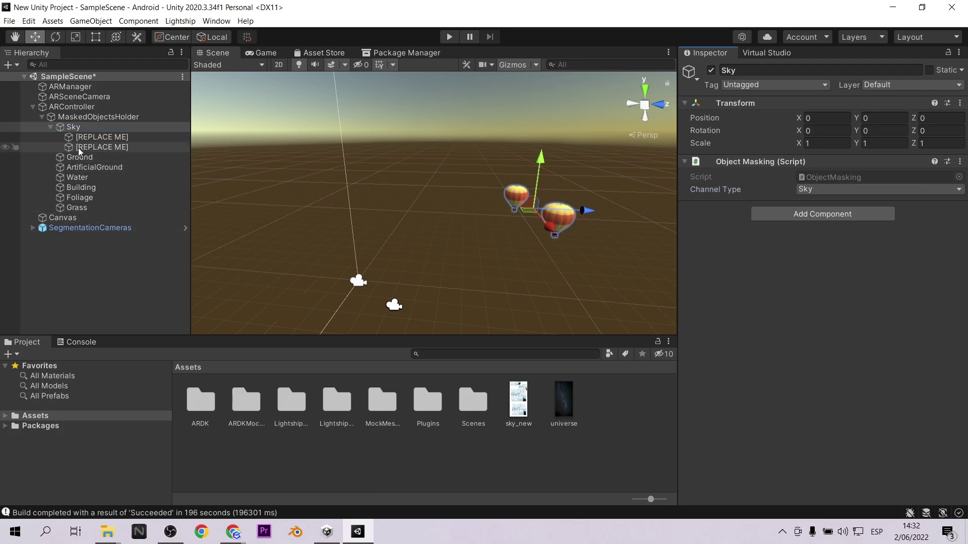
{"action": "left_click", "coordinate": [91, 134]}
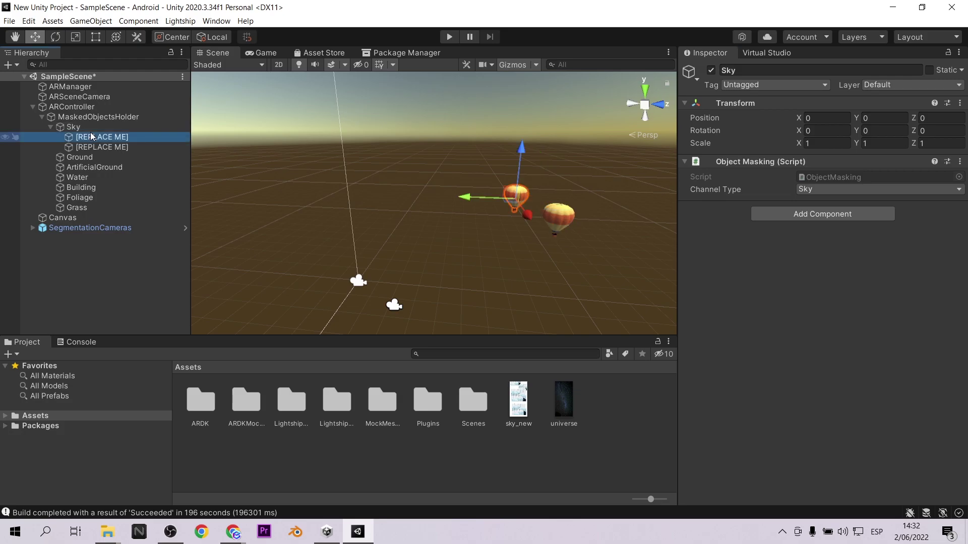
{"action": "left_click", "coordinate": [101, 147]}
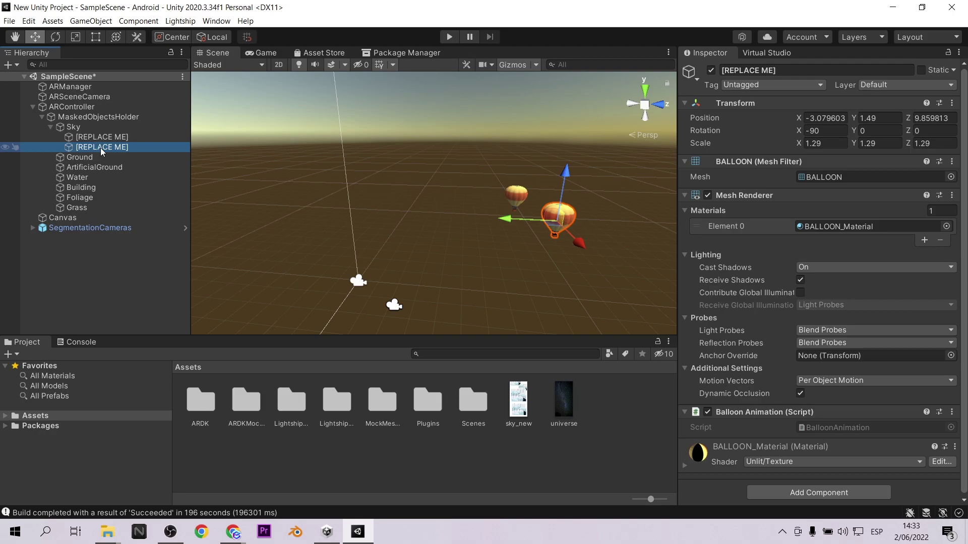
Check the Ground, ArtificialGround and Grass channel types, then expand SegmentationCameras.
{"action": "left_click", "coordinate": [86, 156]}
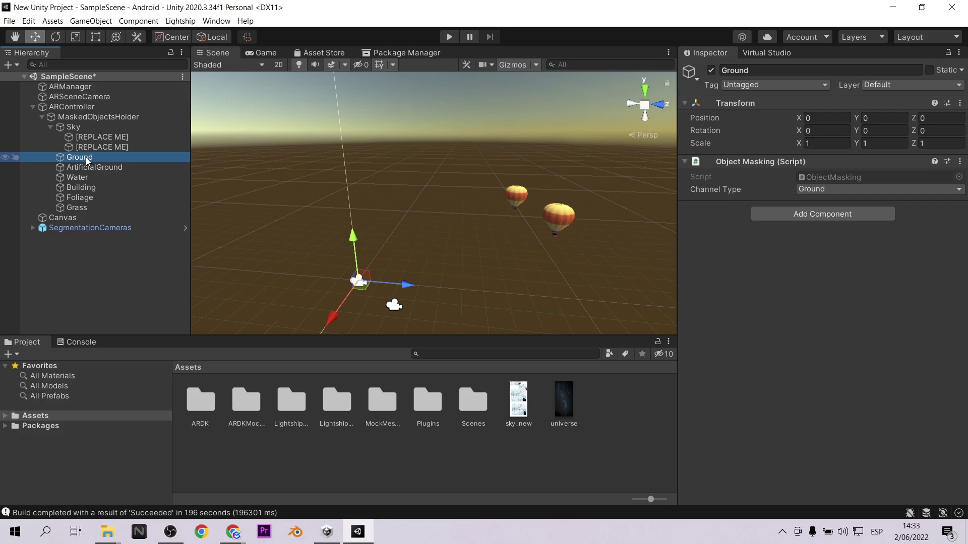
{"action": "left_click", "coordinate": [105, 169]}
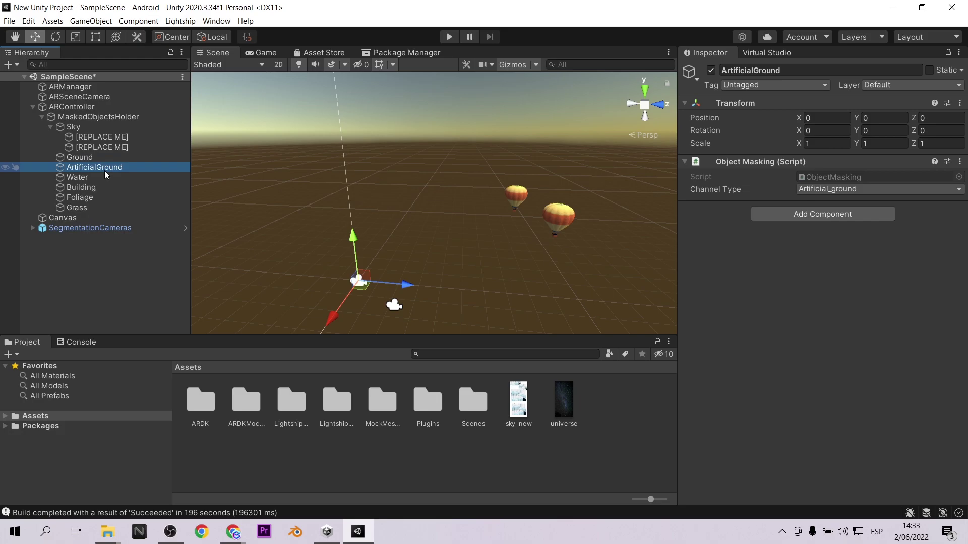
{"action": "left_click", "coordinate": [79, 207]}
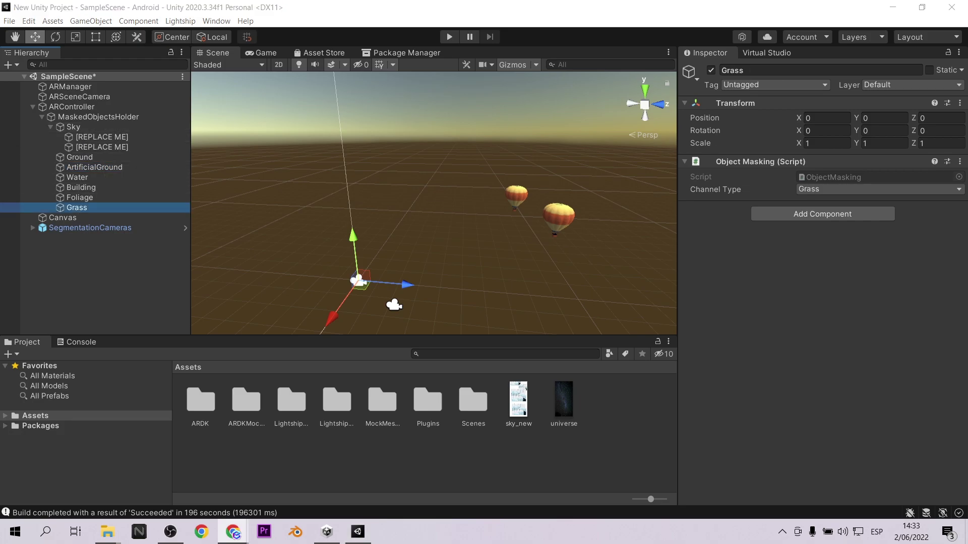
{"action": "left_click", "coordinate": [33, 228]}
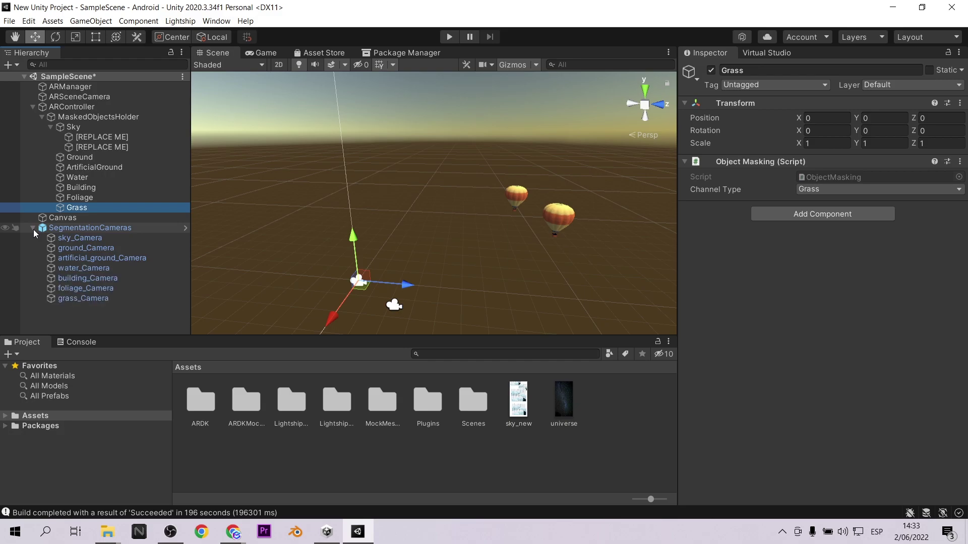
Review the sky_Camera and ground_Camera settings, then select Sky and run the scene.
{"action": "left_click", "coordinate": [64, 241]}
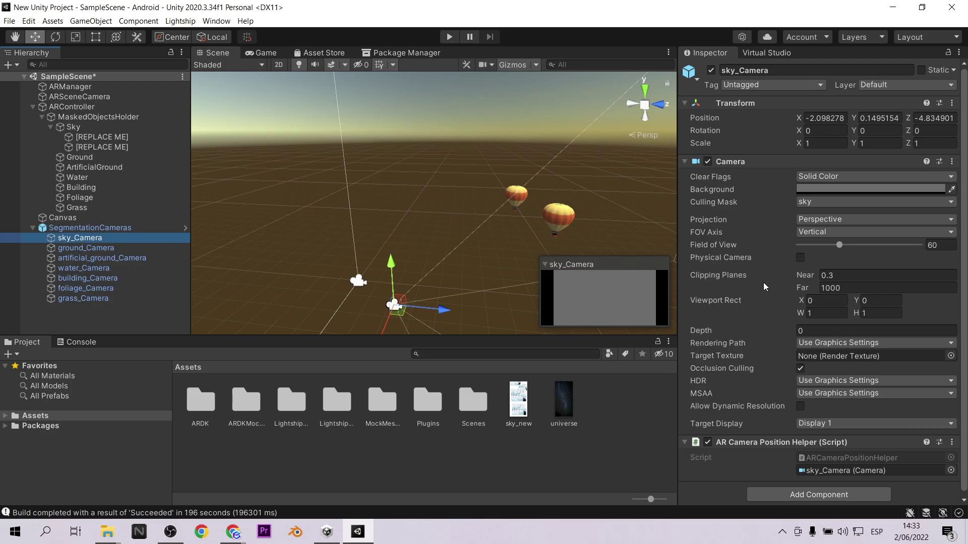
{"action": "scroll", "coordinate": [763, 283], "scroll_direction": "down", "scroll_amount": 1}
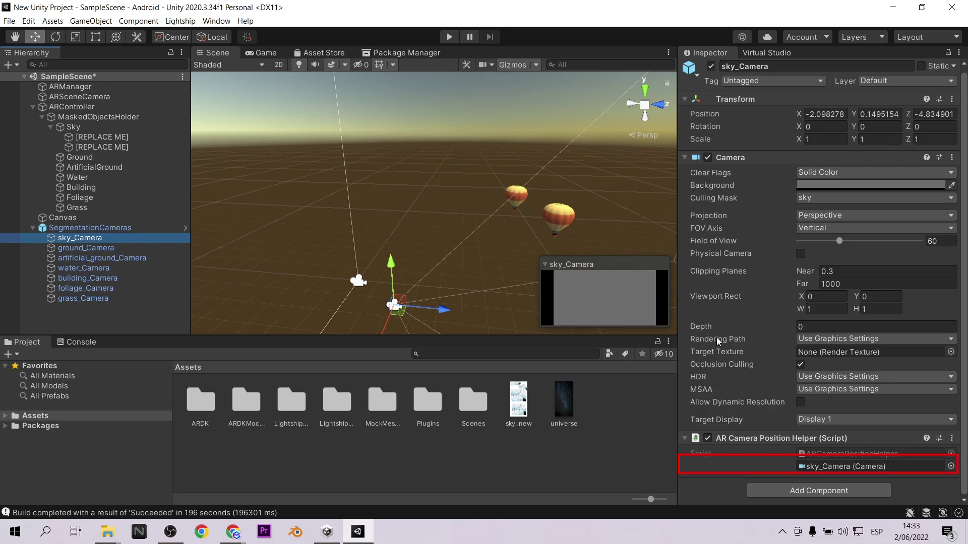
{"action": "left_click", "coordinate": [81, 250]}
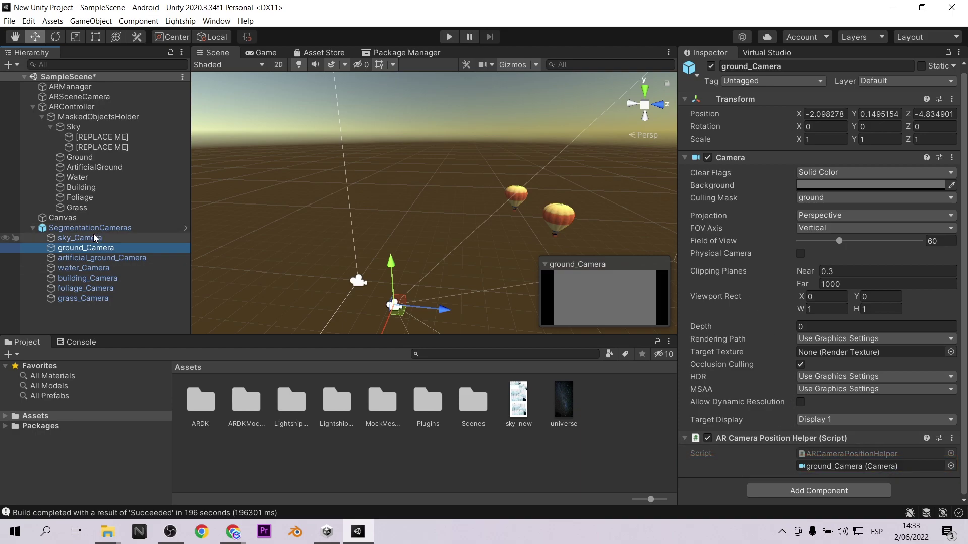
{"action": "left_click", "coordinate": [73, 127]}
{"action": "left_click", "coordinate": [449, 36]}
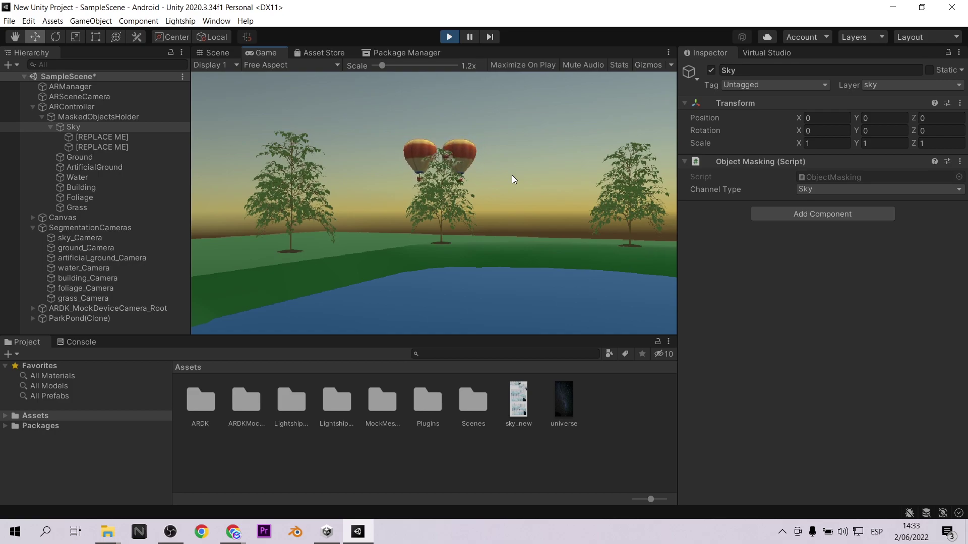
Fly the play-mode camera through the trees and tilt up toward the two hot-air balloons.
{"action": "right_click_drag", "start_coordinate": [512, 174], "coordinate": [514, 174]}
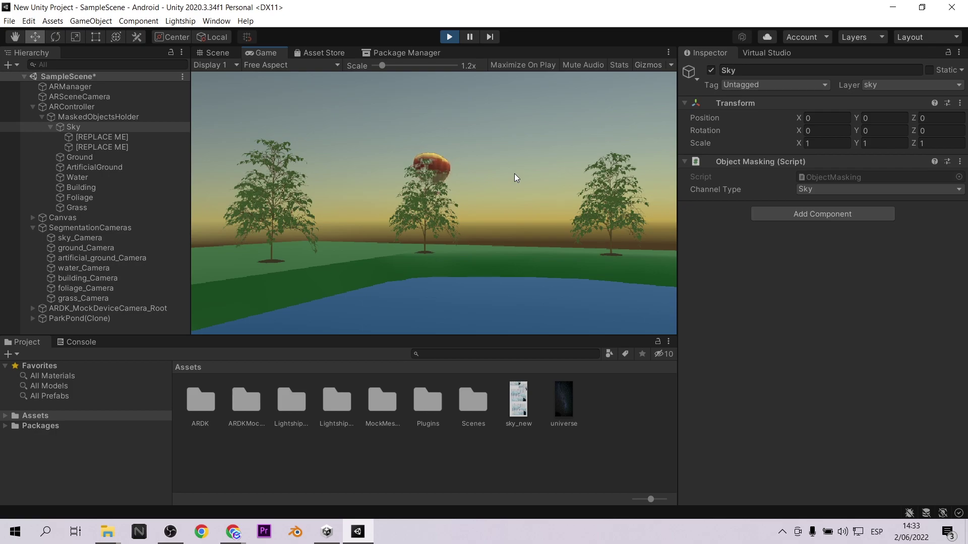
{"action": "key", "text": "w"}
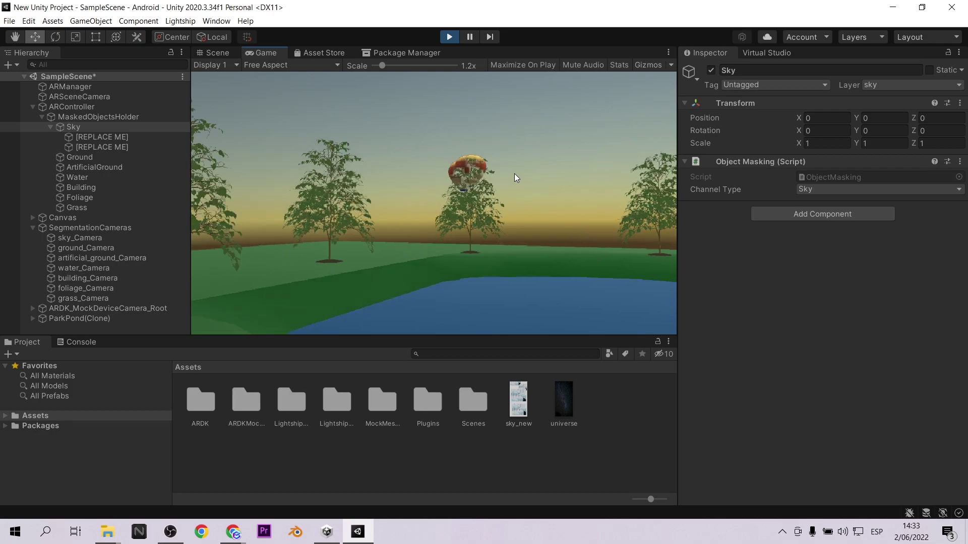
{"action": "mouse_move", "coordinate": [515, 174]}
{"action": "right_mouse_down"}
{"action": "mouse_move", "coordinate": [559, 165]}
{"action": "mouse_move", "coordinate": [508, 116]}
{"action": "right_mouse_up"}
{"action": "key", "text": "s"}
{"action": "key", "text": "w"}
{"action": "key", "text": "w"}
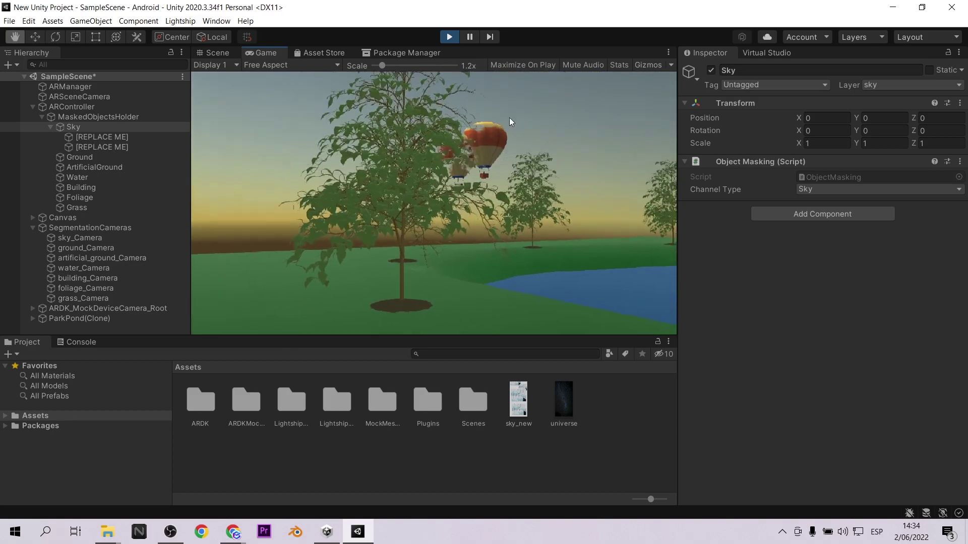
{"action": "key", "text": "w"}
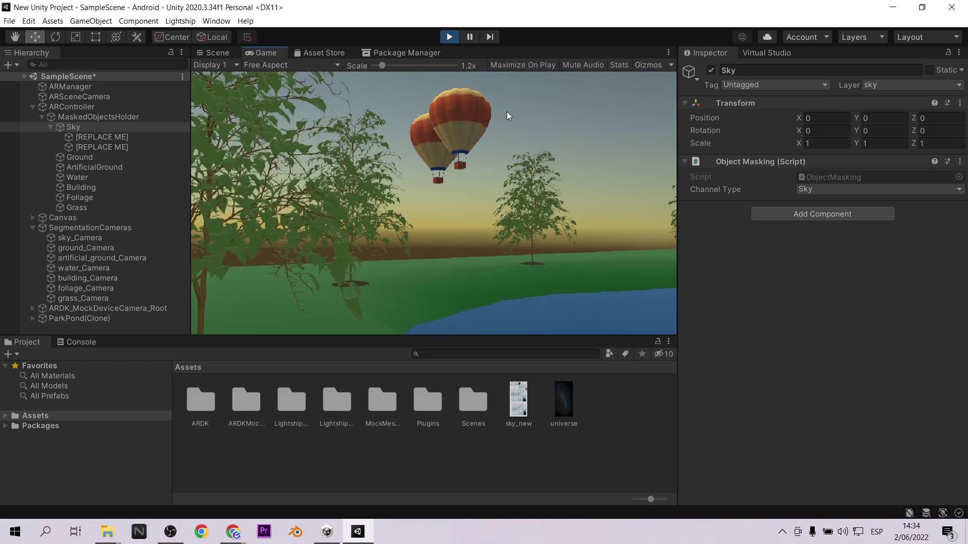
{"action": "mouse_move", "coordinate": [508, 115]}
{"action": "right_mouse_down"}
{"action": "mouse_move", "coordinate": [509, 102]}
{"action": "mouse_move", "coordinate": [526, 138]}
{"action": "right_mouse_up"}
{"action": "key", "text": "w"}
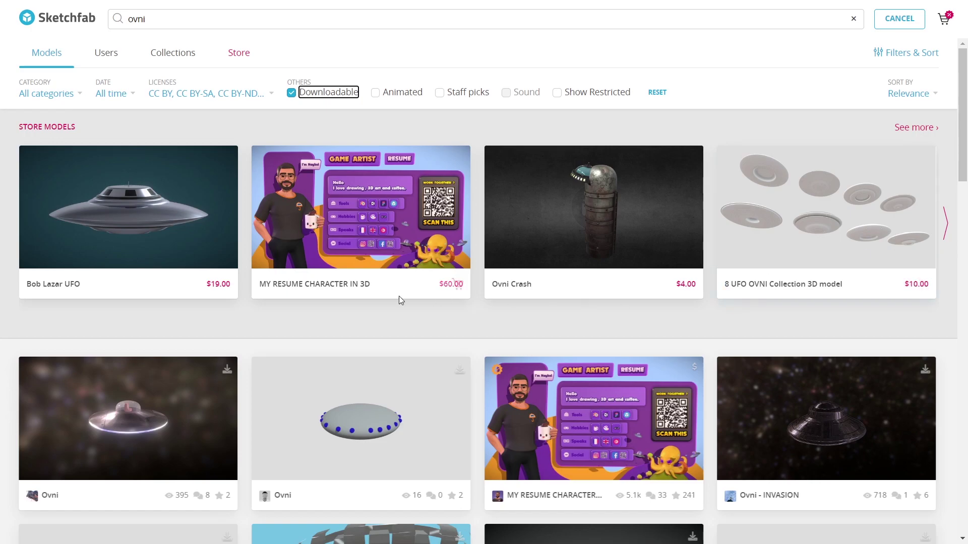
Open the free Ovni Low poly model from the ovni search results and show its download formats.
{"action": "scroll", "coordinate": [482, 313], "scroll_direction": "down", "scroll_amount": 6}
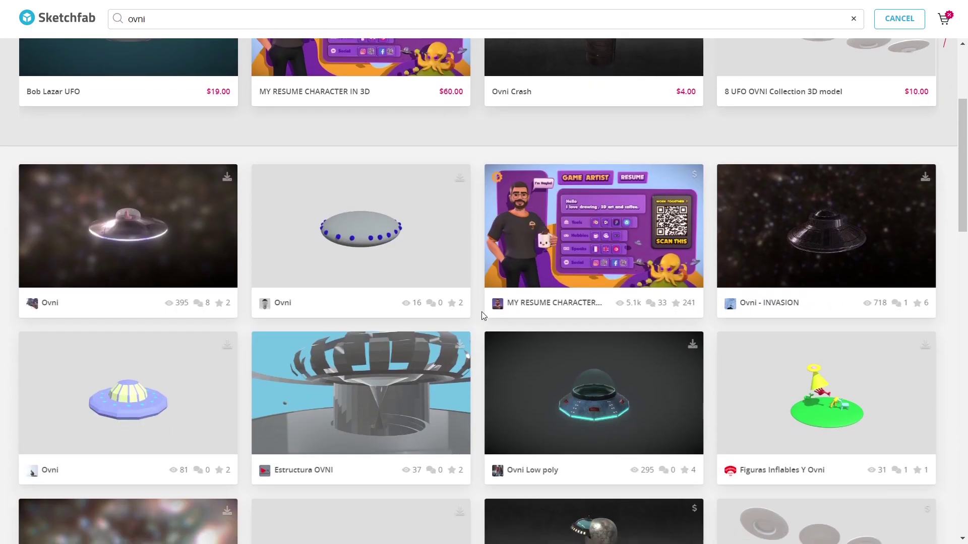
{"action": "left_click", "coordinate": [614, 250]}
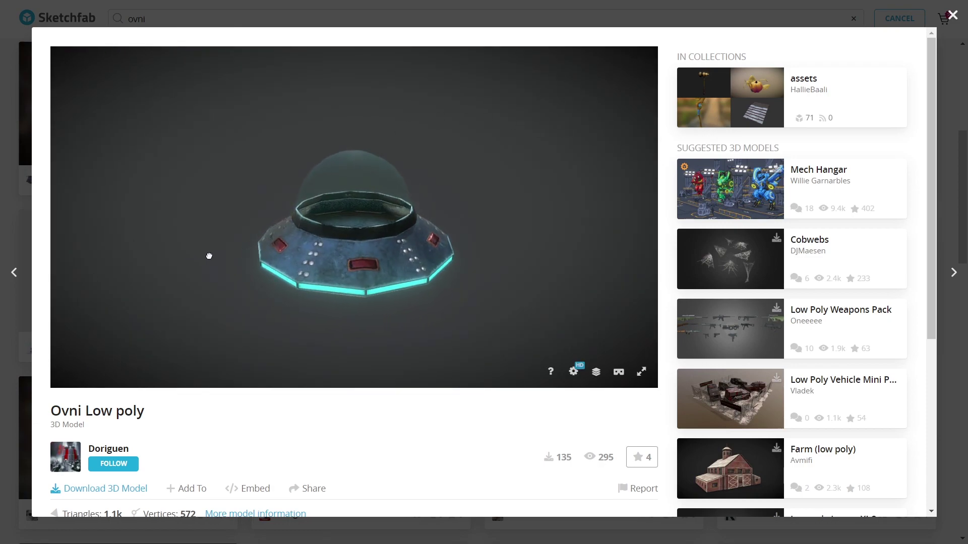
{"action": "scroll", "coordinate": [385, 417], "scroll_direction": "down", "scroll_amount": 3}
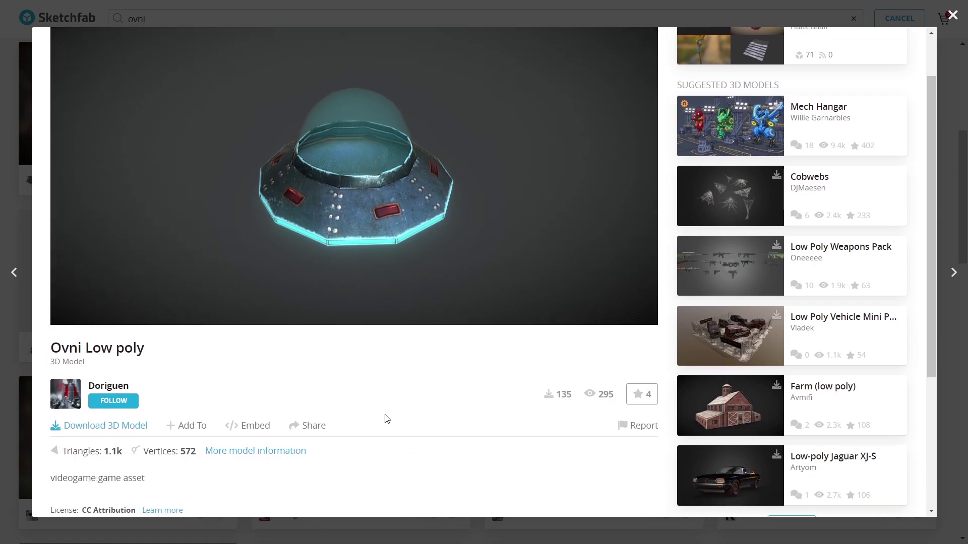
{"action": "left_click", "coordinate": [107, 360]}
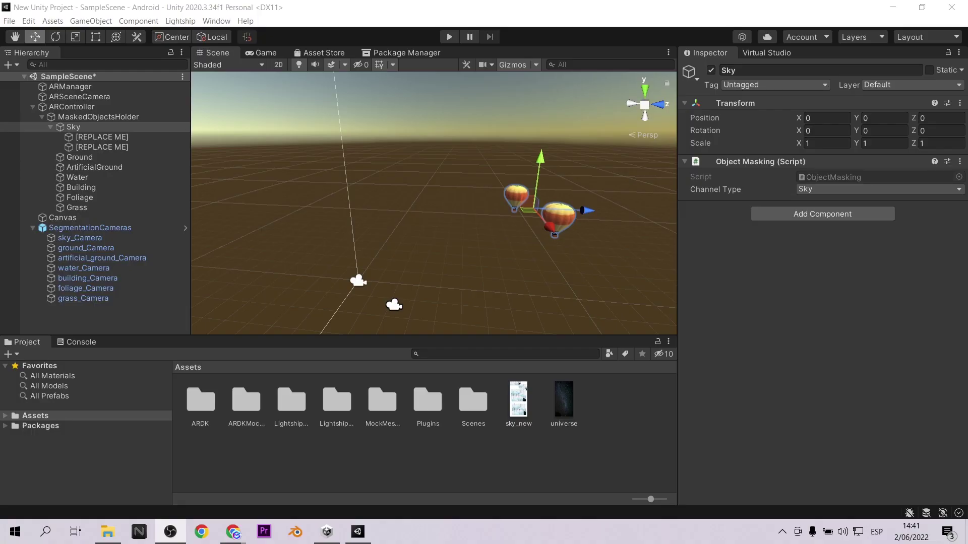
Drag the ovni low model from the ovni-low-poly folder into Unity's Assets panel.
{"action": "key", "text": "alt+Tab"}
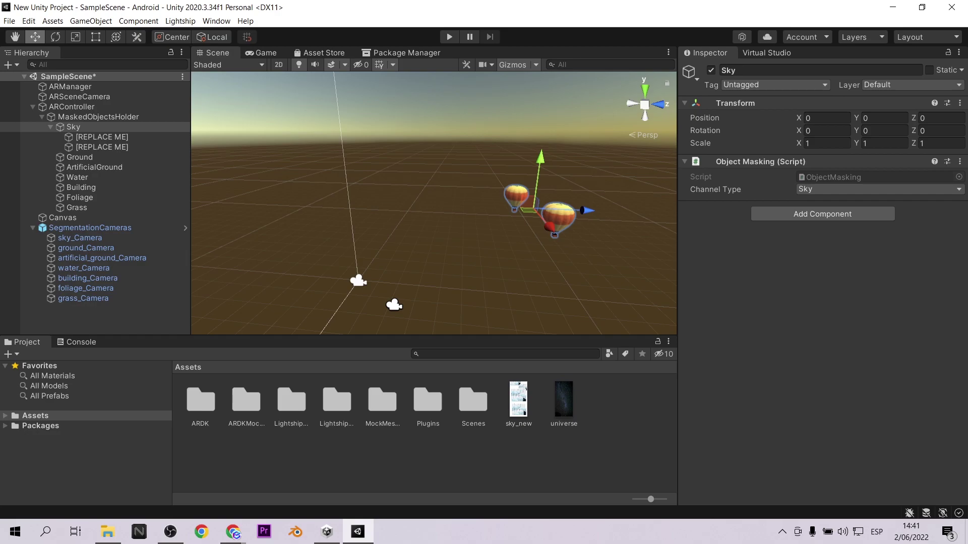
{"action": "left_click", "coordinate": [107, 531]}
{"action": "left_click_drag", "start_coordinate": [523, 173], "coordinate": [284, 454]}
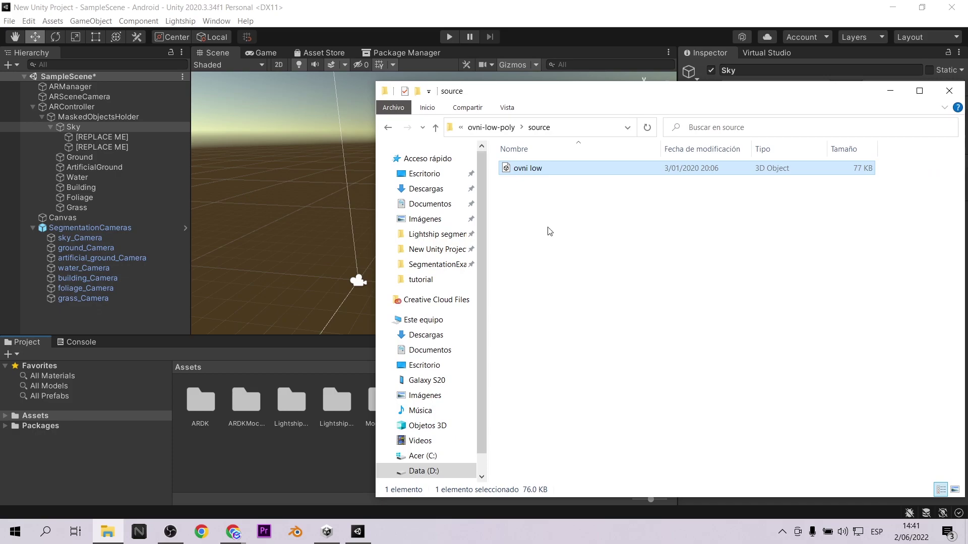
{"action": "left_click", "coordinate": [890, 91]}
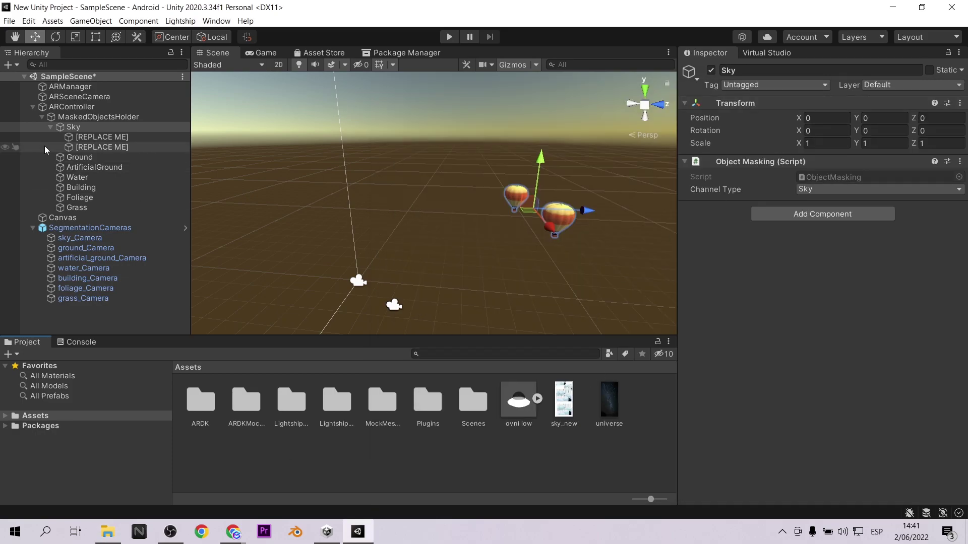
Place ovni low under Sky in the Hierarchy and set its scale to 20.
{"action": "left_click_drag", "start_coordinate": [522, 407], "coordinate": [102, 135]}
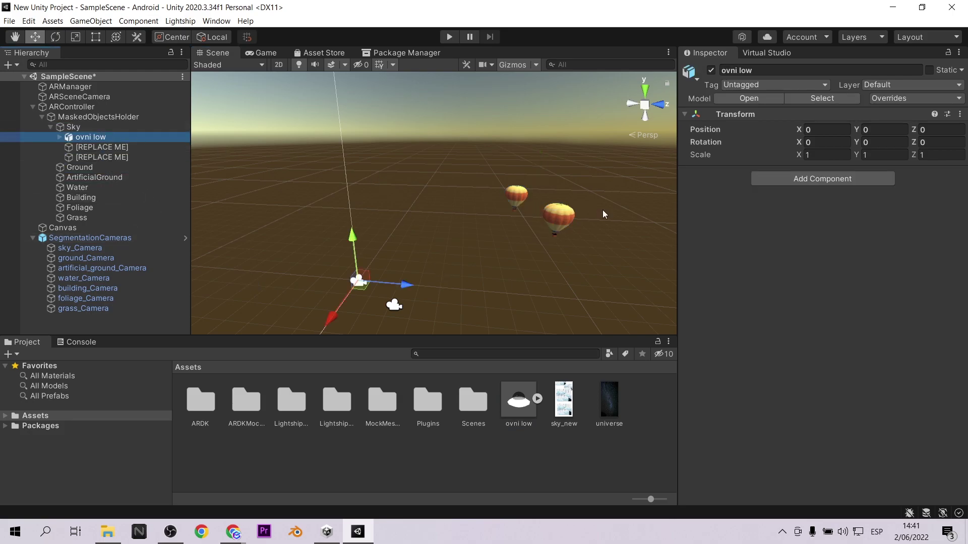
{"action": "left_click", "coordinate": [817, 154]}
{"action": "type", "text": "20"}
{"action": "key", "text": "Tab"}
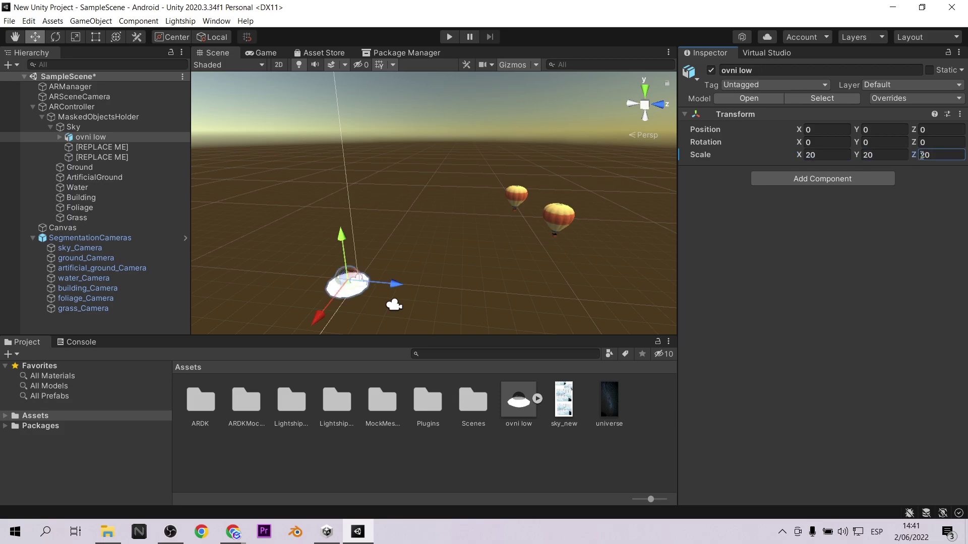
Copy the first balloon's position (-7.03, 1.49, 8.54) onto the UFO.
{"action": "left_click", "coordinate": [101, 147]}
{"action": "left_click", "coordinate": [91, 136]}
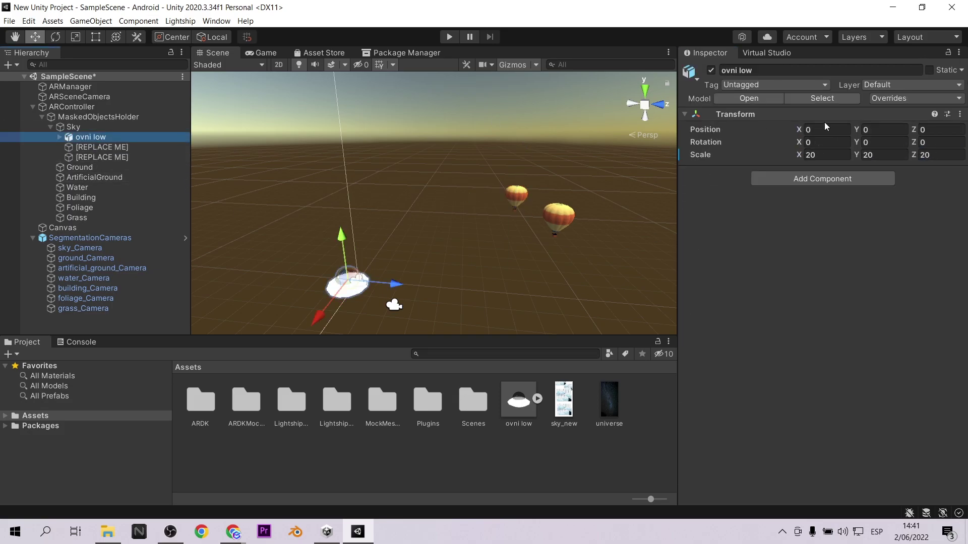
{"action": "left_click", "coordinate": [826, 129]}
{"action": "type", "text": "-7.03"}
{"action": "left_click", "coordinate": [883, 130]}
{"action": "type", "text": "1.49"}
{"action": "left_click", "coordinate": [101, 146]}
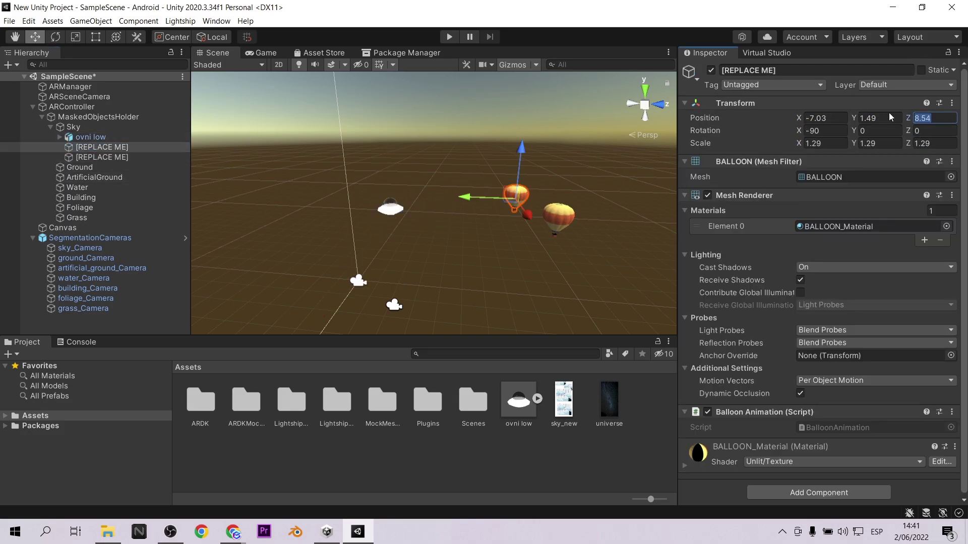
{"action": "left_click", "coordinate": [91, 136]}
{"action": "left_click", "coordinate": [934, 130]}
{"action": "type", "text": "8.54"}
{"action": "left_click", "coordinate": [102, 147]}
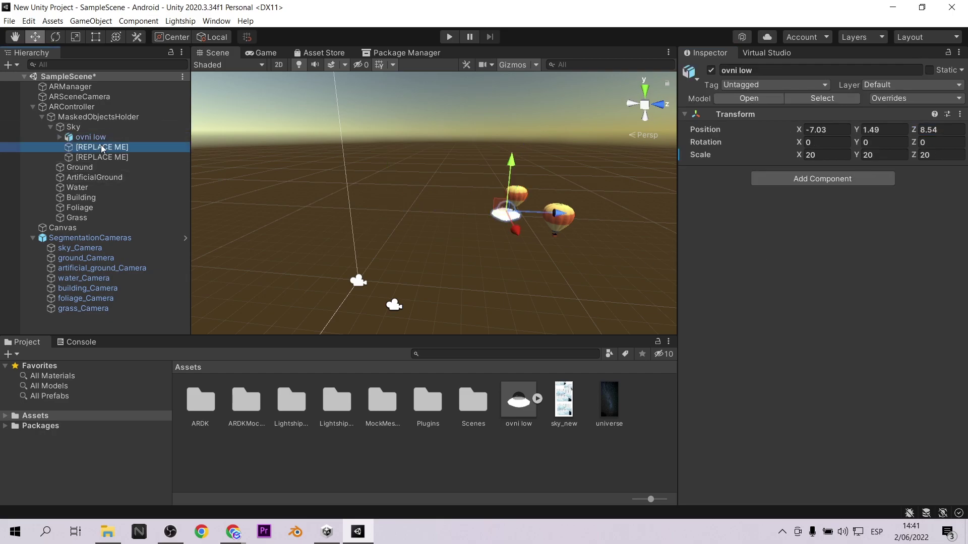
{"action": "left_click", "coordinate": [91, 136]}
{"action": "left_click", "coordinate": [96, 147]}
Frame the UFO and move it higher and further along Z among the balloons.
{"action": "double_click", "coordinate": [90, 137]}
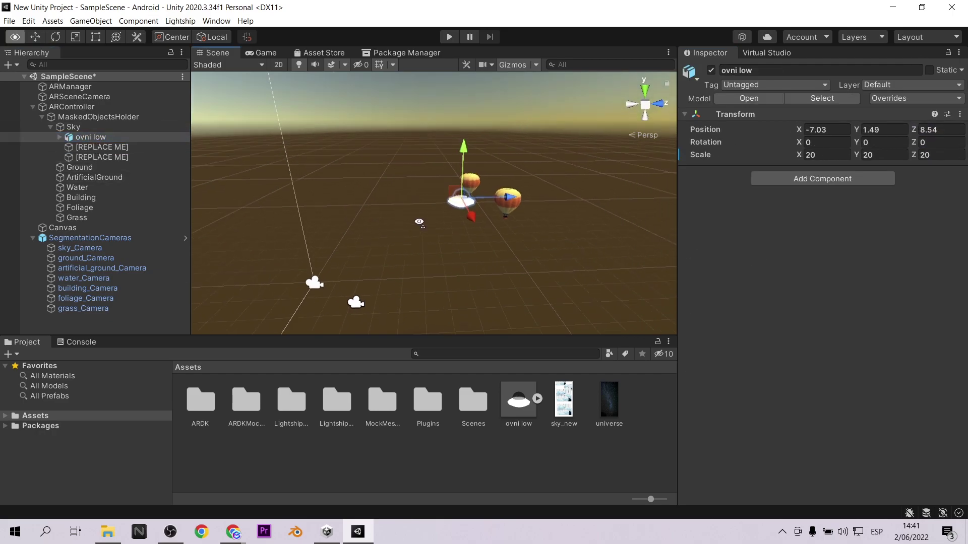
{"action": "middle_click_drag", "start_coordinate": [318, 253], "coordinate": [464, 111]}
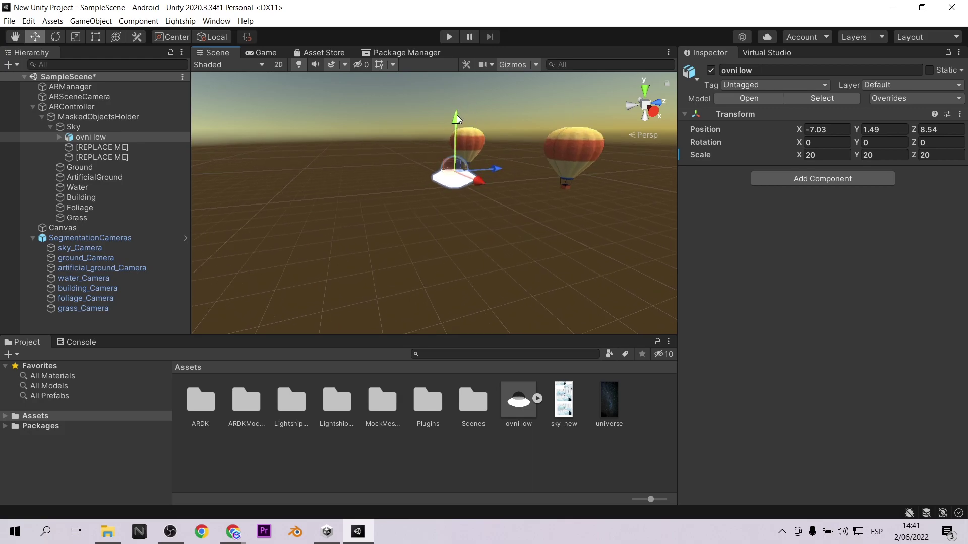
{"action": "left_click_drag", "start_coordinate": [457, 115], "coordinate": [456, 81]}
{"action": "left_click_drag", "start_coordinate": [458, 142], "coordinate": [489, 137]}
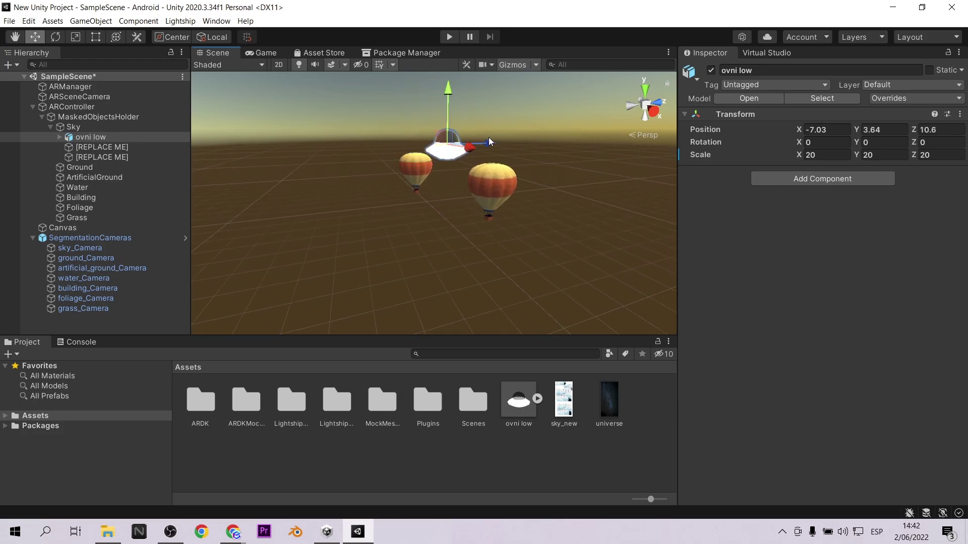
{"action": "left_click", "coordinate": [101, 146]}
{"action": "scroll", "coordinate": [787, 334], "scroll_direction": "down", "scroll_amount": 1}
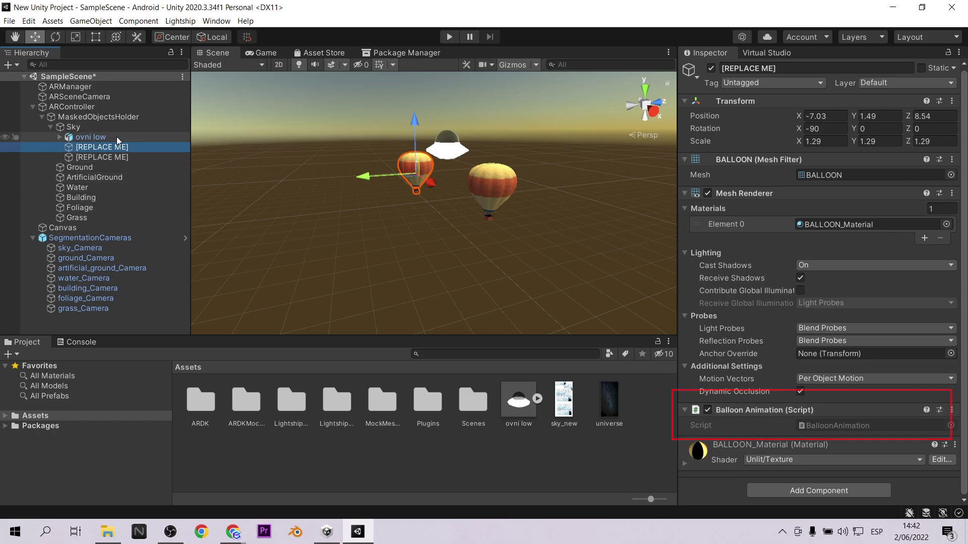
Add the Balloon Animation script component to ovni low.
{"action": "left_click", "coordinate": [91, 137]}
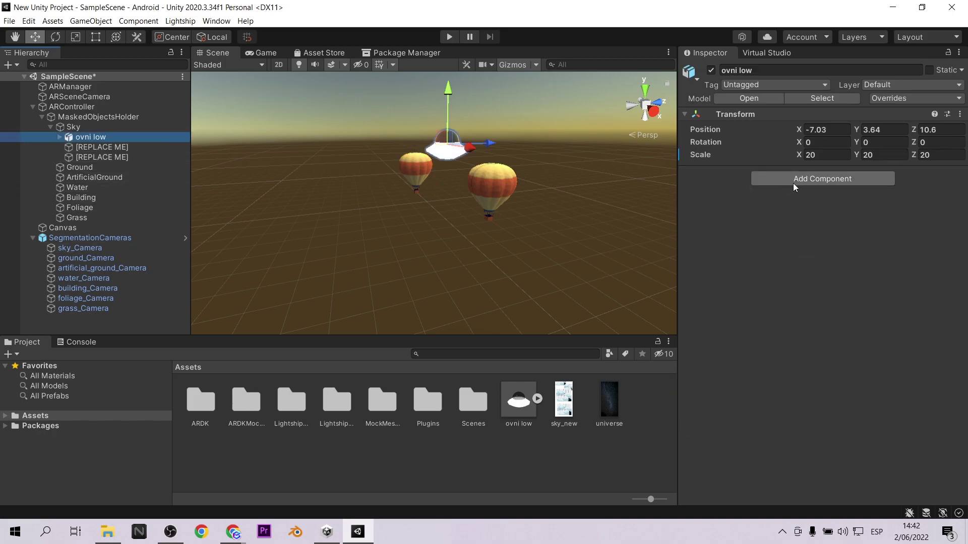
{"action": "left_click", "coordinate": [835, 178]}
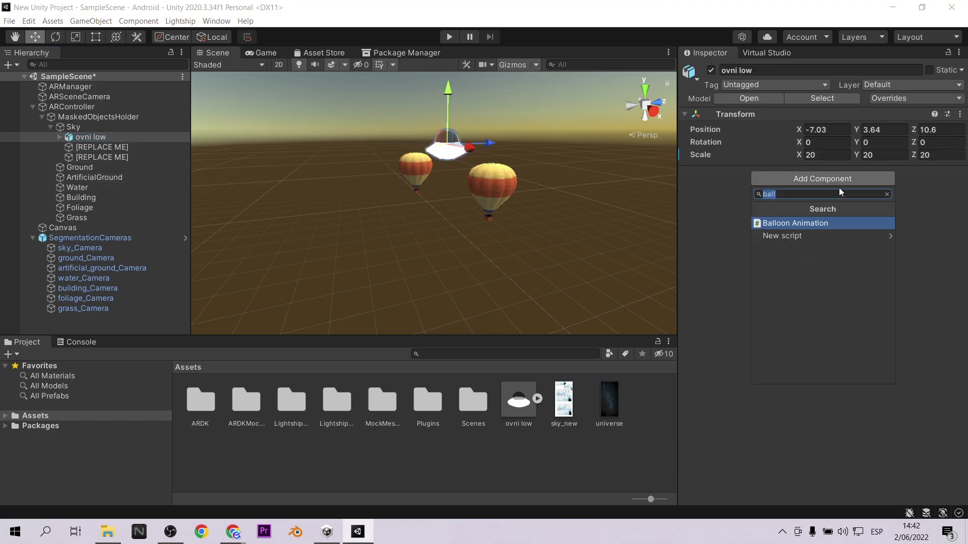
{"action": "left_click", "coordinate": [822, 224]}
Delete both original [REPLACE ME] balloon objects from the Sky group.
{"action": "left_click", "coordinate": [101, 147]}
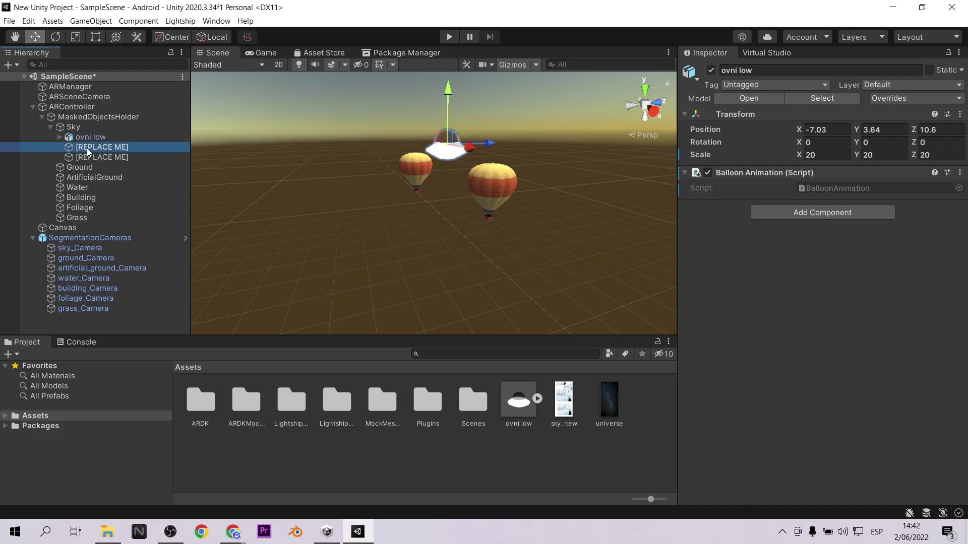
{"action": "left_click", "coordinate": [98, 157], "text": "shift"}
{"action": "key", "text": "Delete"}
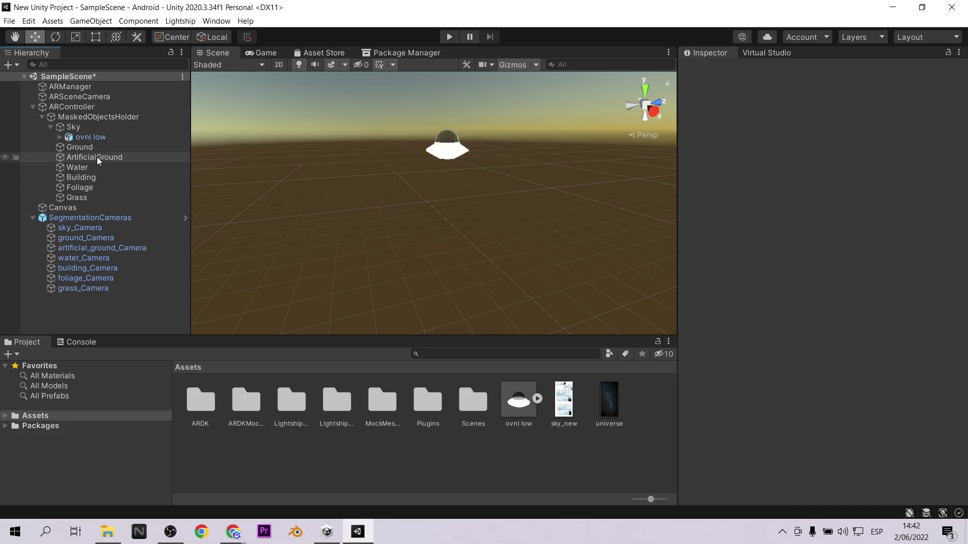
{"action": "left_click", "coordinate": [101, 136]}
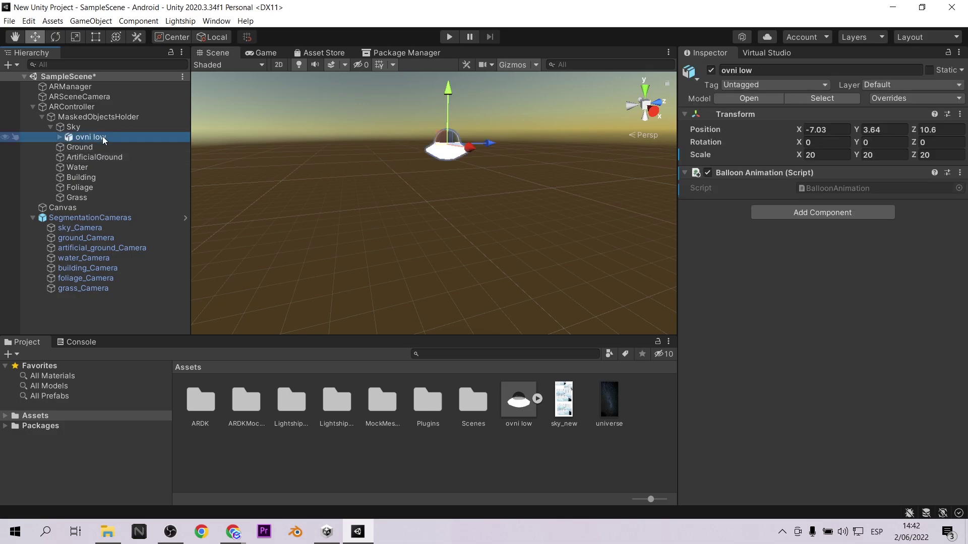
Expand ovni low and pCylinder8 in the Hierarchy and select the polySurface4 mesh.
{"action": "left_click", "coordinate": [61, 135]}
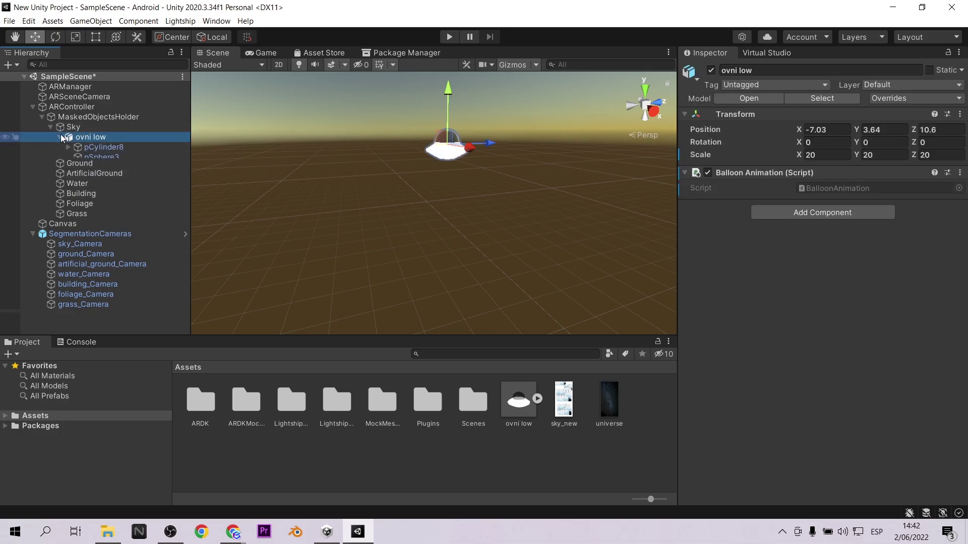
{"action": "left_click", "coordinate": [67, 147]}
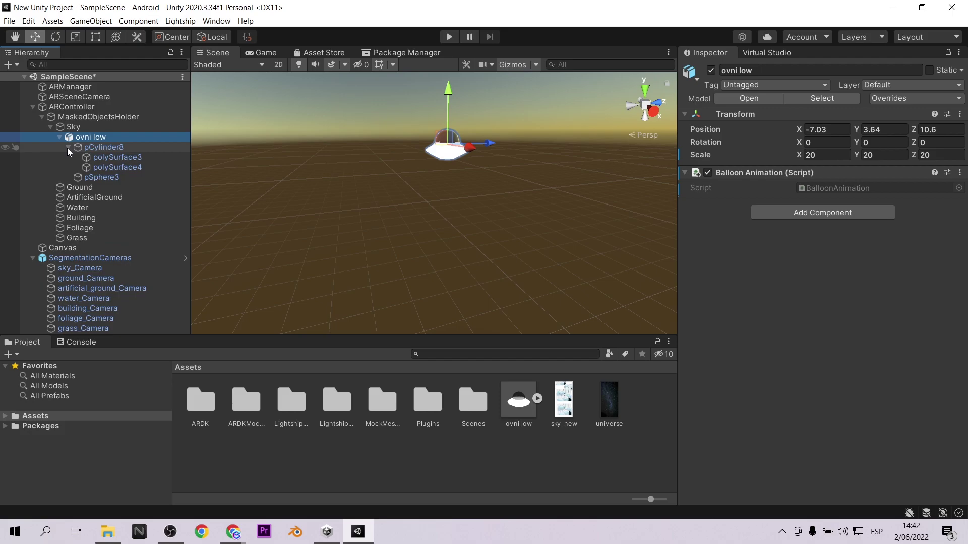
{"action": "left_click", "coordinate": [105, 171]}
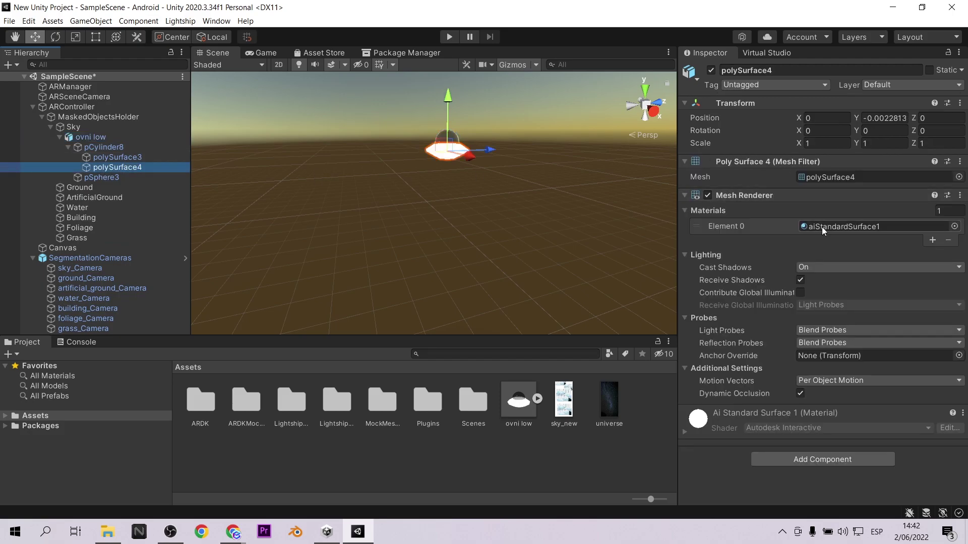
Import the ovni_low_aiStandardSurface1SG_BaseColor texture from the textures folder into Assets.
{"action": "left_click", "coordinate": [108, 532]}
{"action": "left_click_drag", "start_coordinate": [536, 176], "coordinate": [419, 437]}
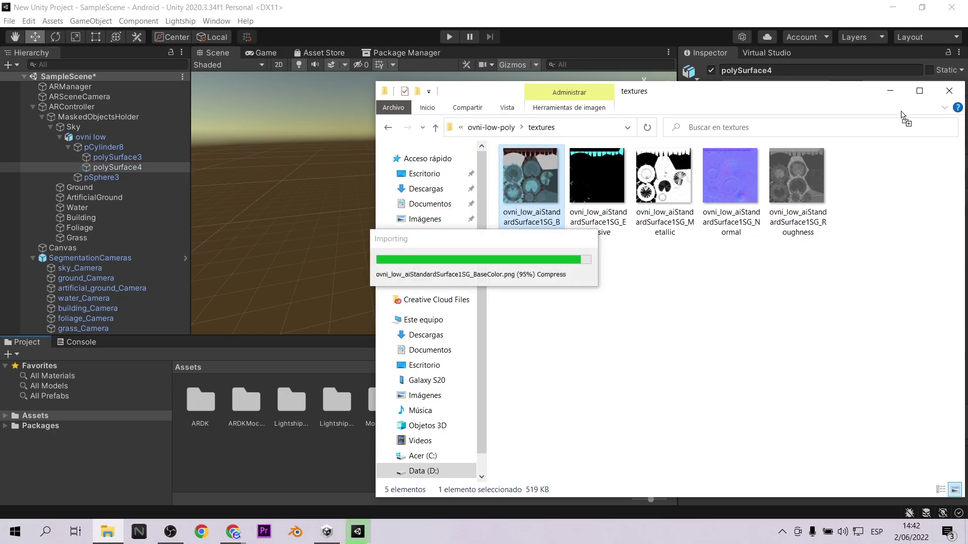
{"action": "left_click", "coordinate": [886, 96]}
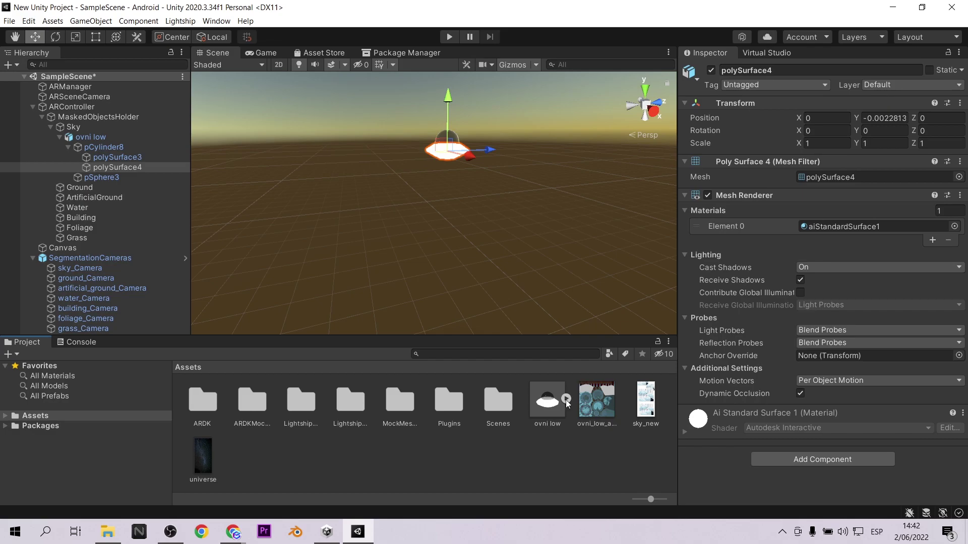
{"action": "left_click", "coordinate": [427, 462]}
Create a new material in Assets named ovni.
{"action": "right_click", "coordinate": [426, 462]}
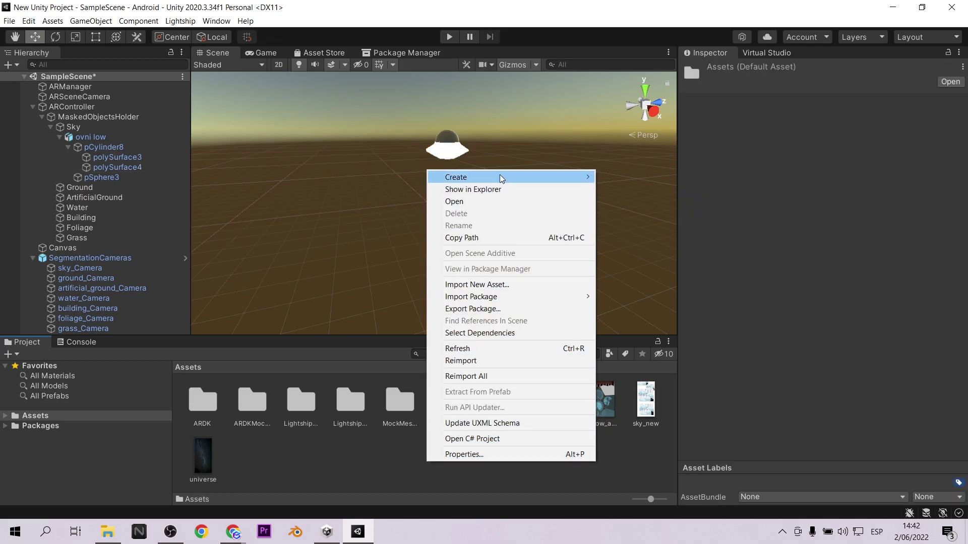
{"action": "mouse_move", "coordinate": [511, 175]}
{"action": "left_click", "coordinate": [656, 299]}
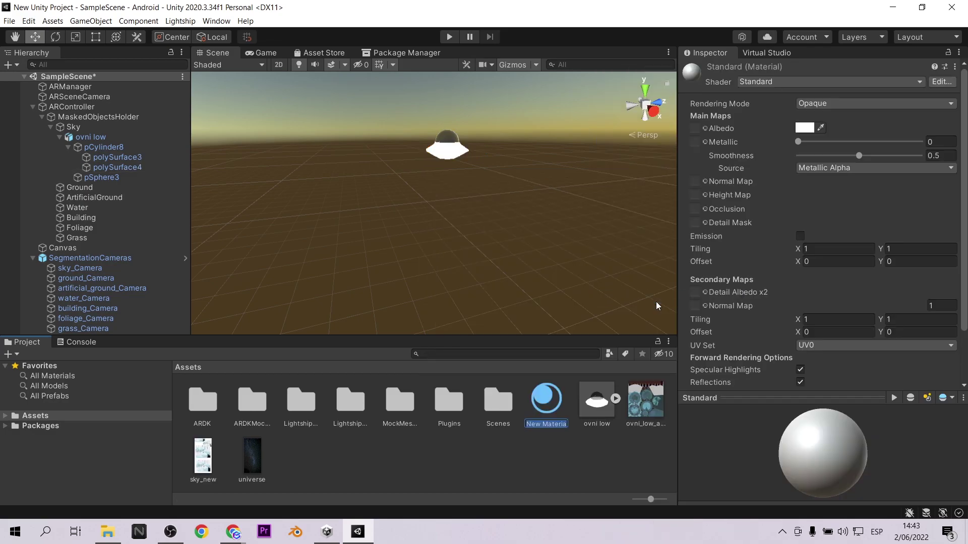
{"action": "type", "text": "ovni"}
{"action": "key", "text": "Return"}
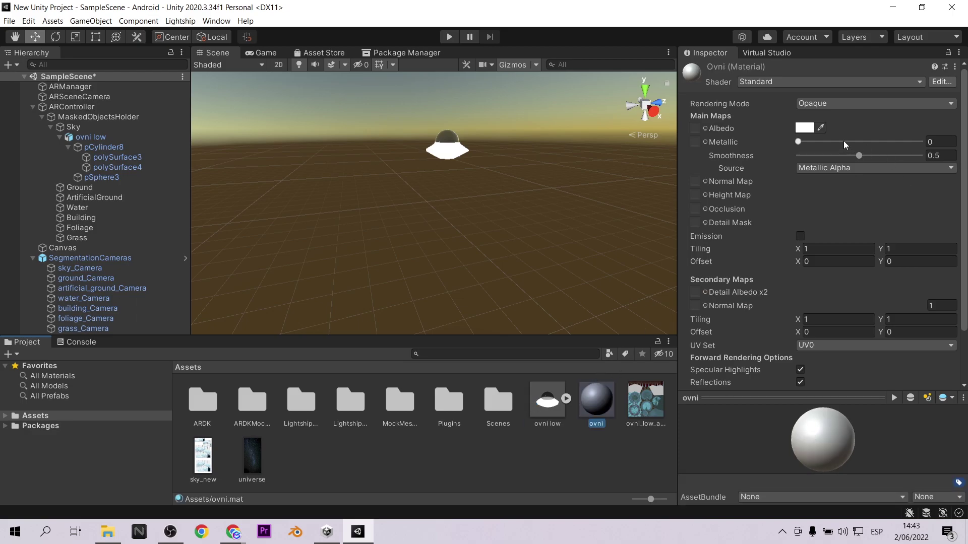
Set the ovni material's Albedo to the ovni_low BaseColor texture.
{"action": "left_click", "coordinate": [705, 128]}
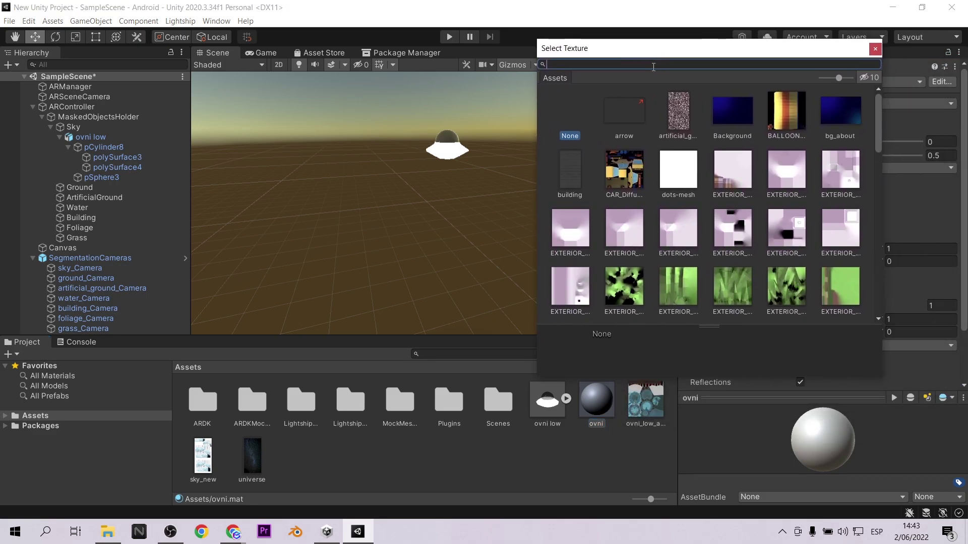
{"action": "type", "text": "ovni"}
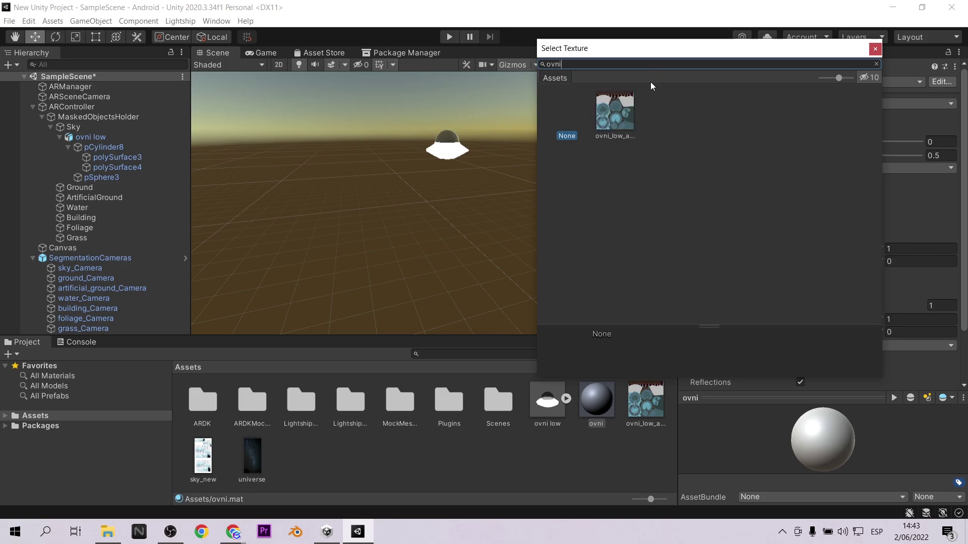
{"action": "double_click", "coordinate": [616, 108]}
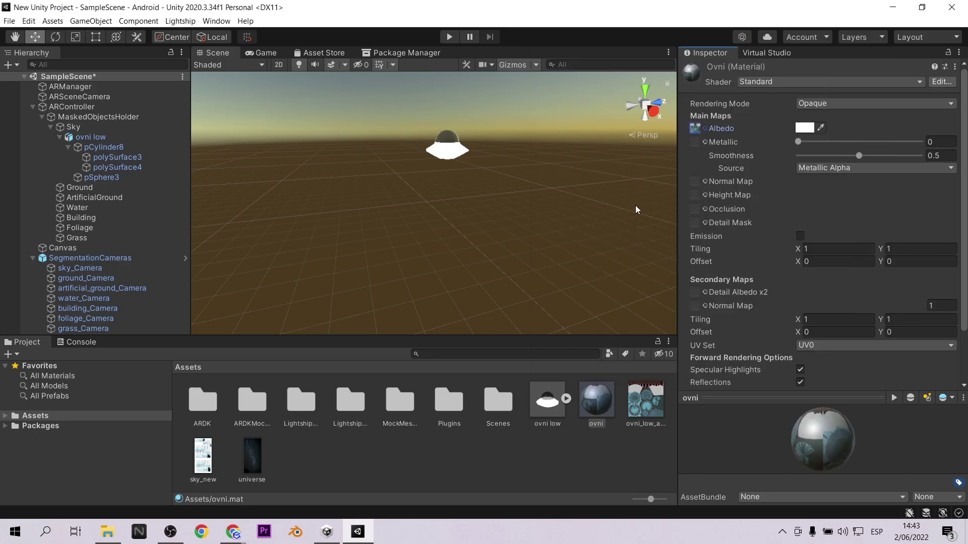
Put the ovni material in polySurface4's Element 0 slot, replacing aiStandardSurface1, then preview in Play mode.
{"action": "left_click", "coordinate": [117, 167]}
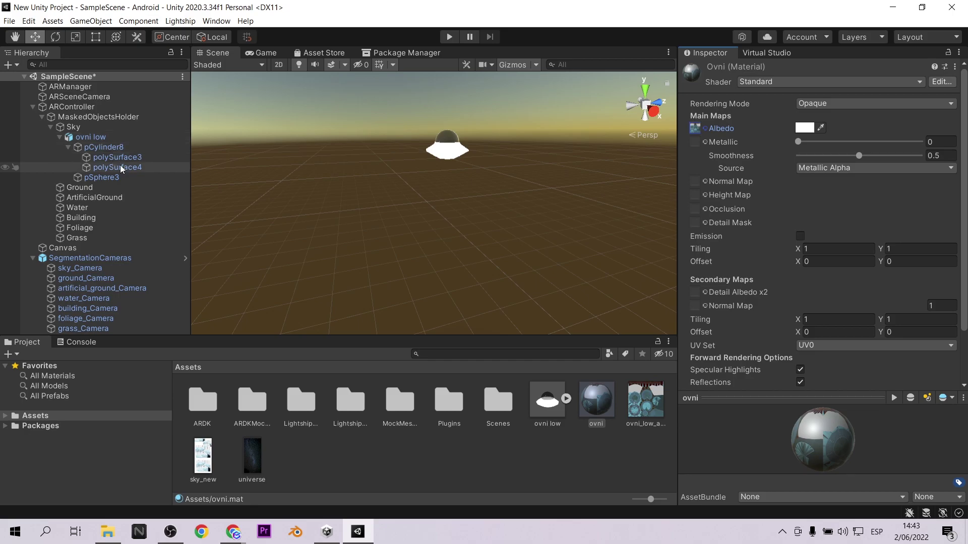
{"action": "left_click_drag", "start_coordinate": [608, 411], "coordinate": [615, 387]}
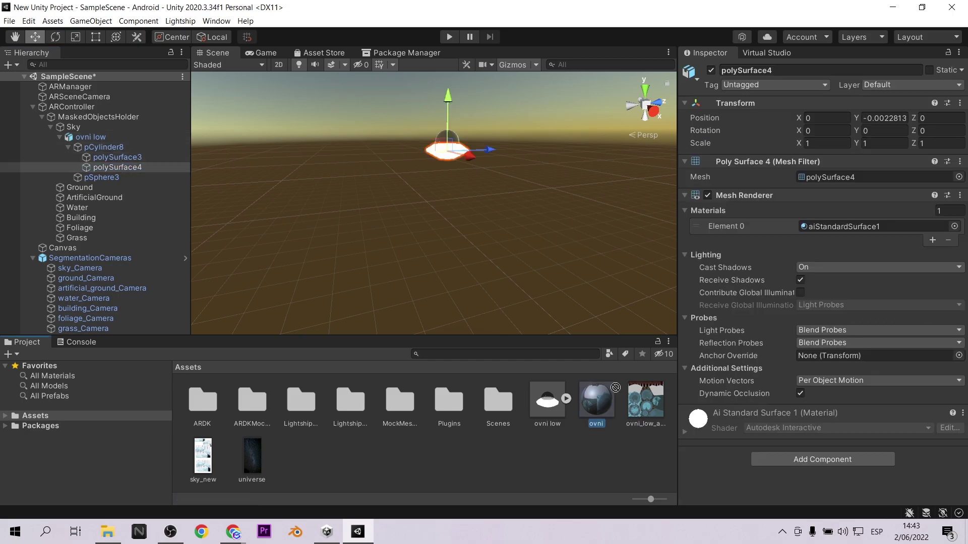
{"action": "left_click_drag", "start_coordinate": [844, 236], "coordinate": [837, 227]}
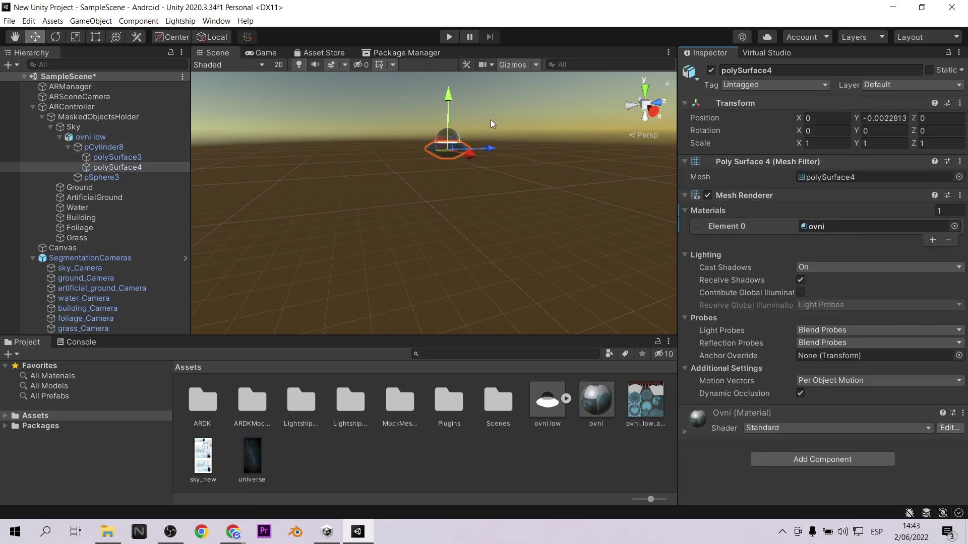
{"action": "middle_click_drag", "start_coordinate": [491, 123], "coordinate": [492, 329]}
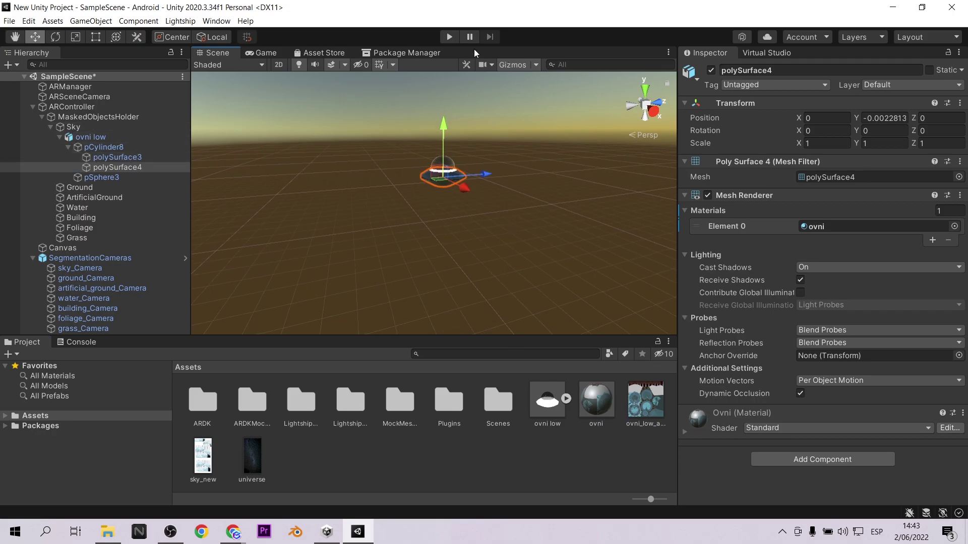
{"action": "left_click", "coordinate": [449, 38]}
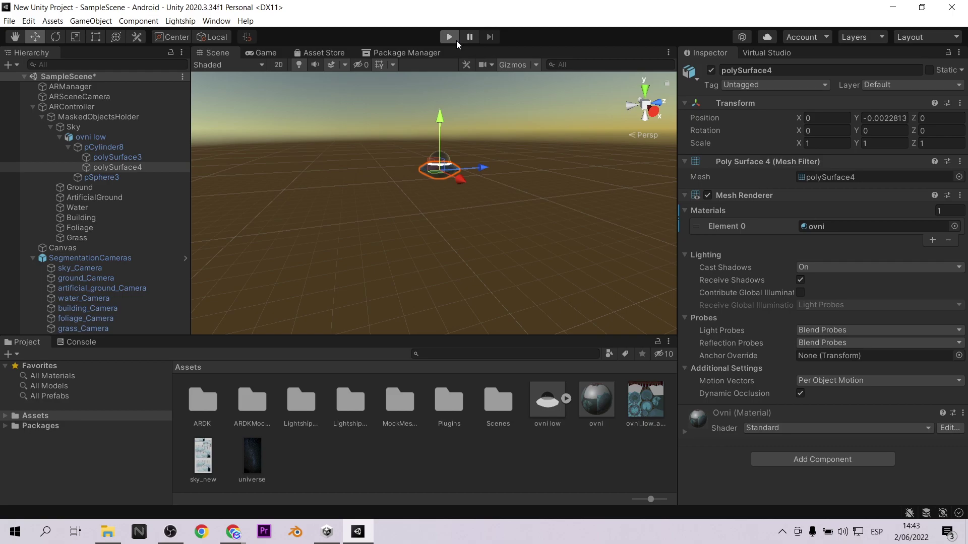
{"action": "mouse_move", "coordinate": [392, 207]}
{"action": "right_mouse_down"}
{"action": "mouse_move", "coordinate": [337, 195]}
{"action": "mouse_move", "coordinate": [437, 201]}
{"action": "mouse_move", "coordinate": [483, 128]}
{"action": "mouse_move", "coordinate": [528, 150]}
{"action": "mouse_move", "coordinate": [526, 168]}
{"action": "right_mouse_up"}
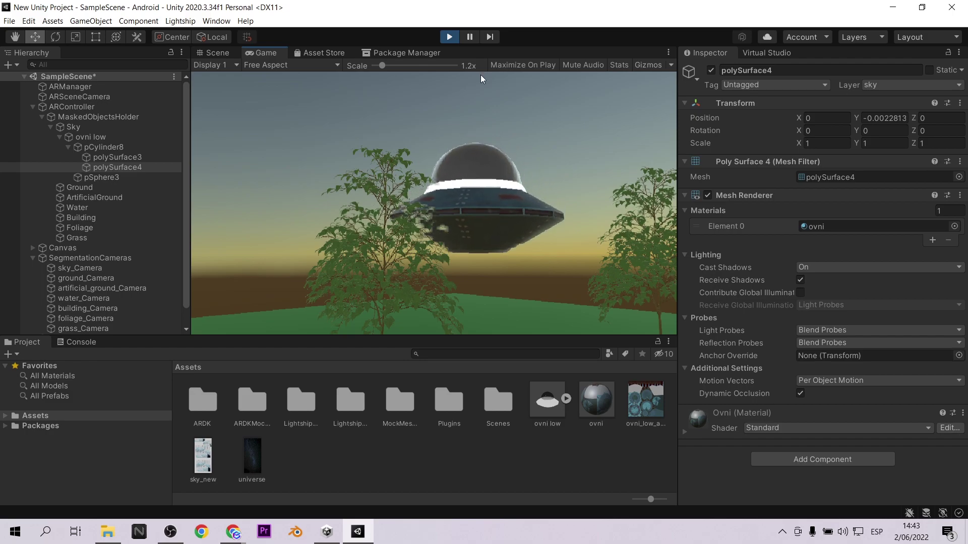
{"action": "left_click", "coordinate": [448, 37]}
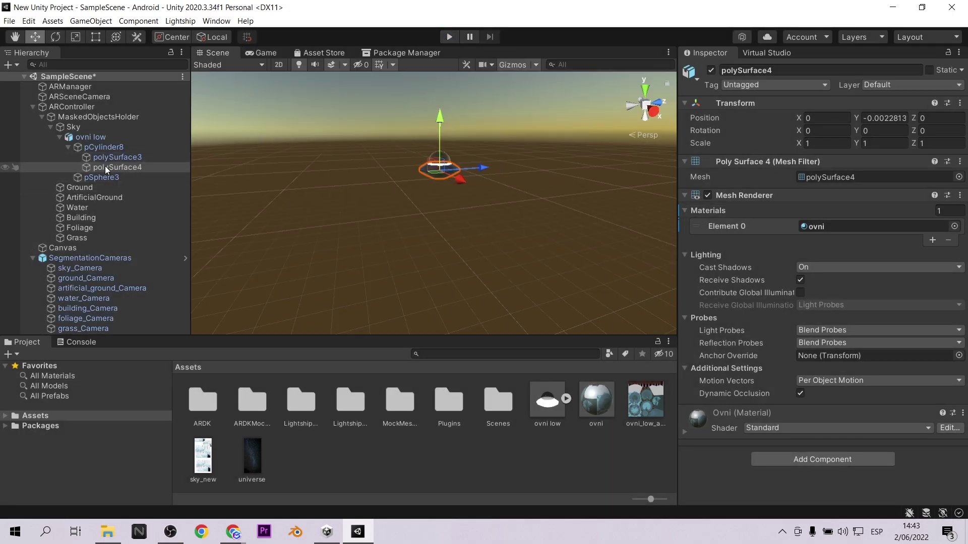
Collapse ovni low, select it and change its scale from 20 to 15.
{"action": "left_click", "coordinate": [60, 138]}
{"action": "left_click", "coordinate": [76, 138]}
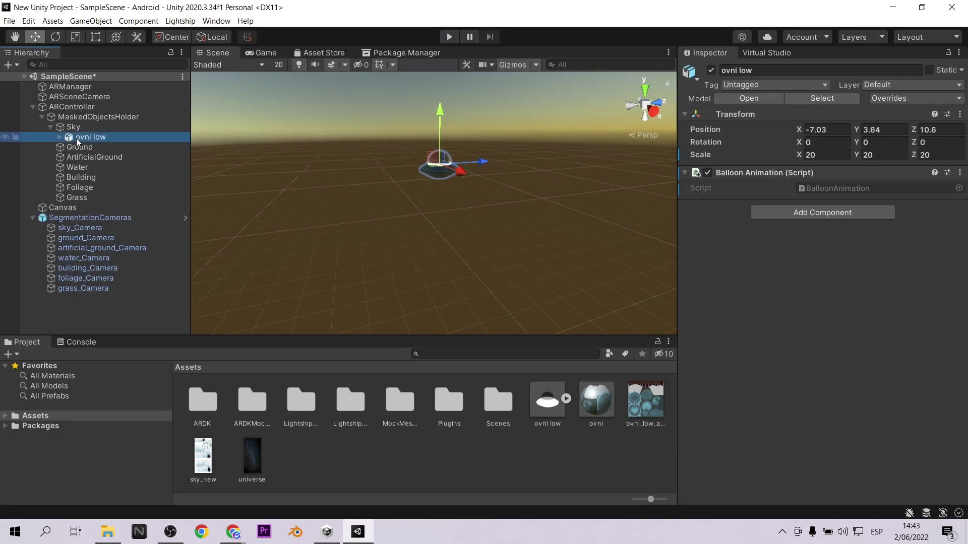
{"action": "left_click", "coordinate": [827, 155]}
{"action": "type", "text": "15"}
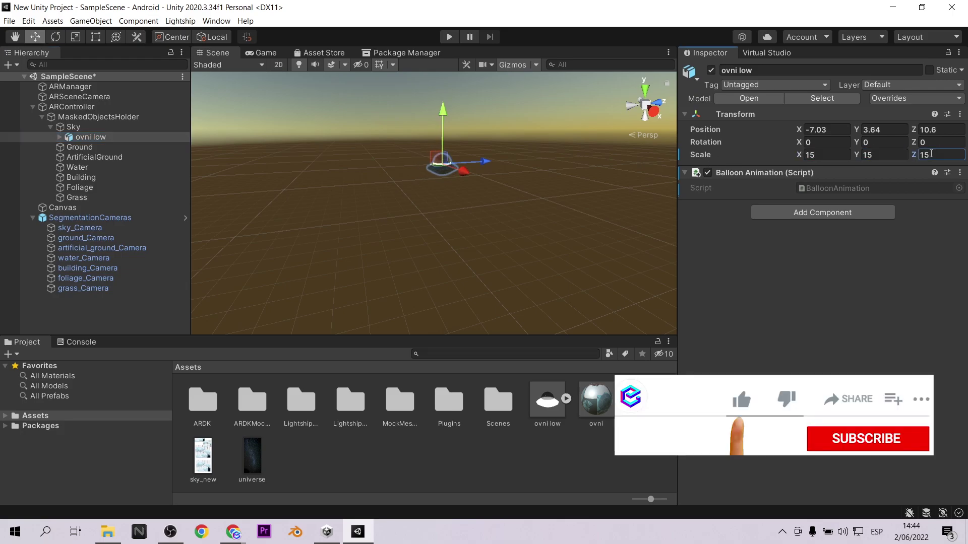
Duplicate the UFO three times, moving copies ovni low (1)–(3) to different spots in the sky.
{"action": "right_click", "coordinate": [162, 137]}
{"action": "left_click", "coordinate": [187, 208]}
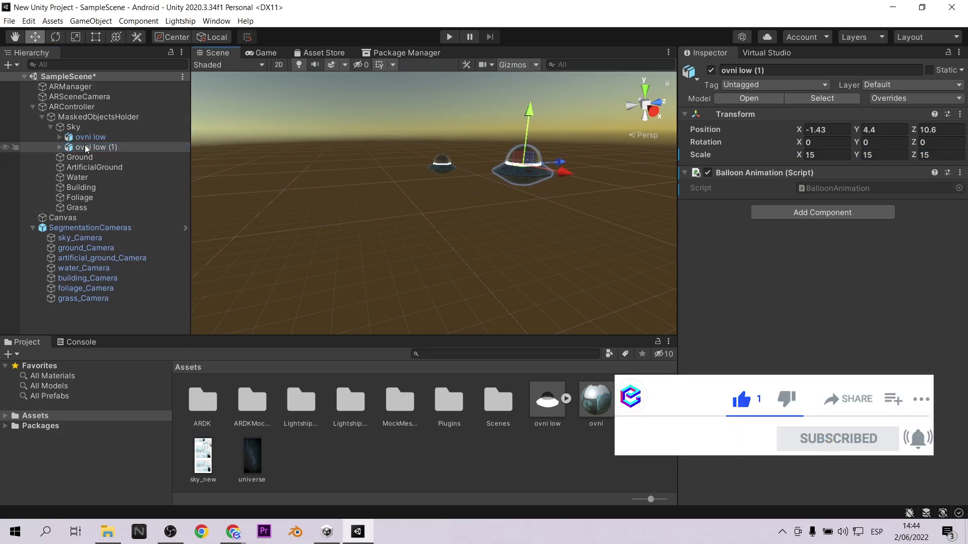
{"action": "scroll", "coordinate": [378, 234], "scroll_direction": "down", "scroll_amount": 3}
{"action": "right_click", "coordinate": [101, 147]}
{"action": "left_click", "coordinate": [131, 218]}
{"action": "left_click_drag", "start_coordinate": [323, 202], "coordinate": [310, 187]}
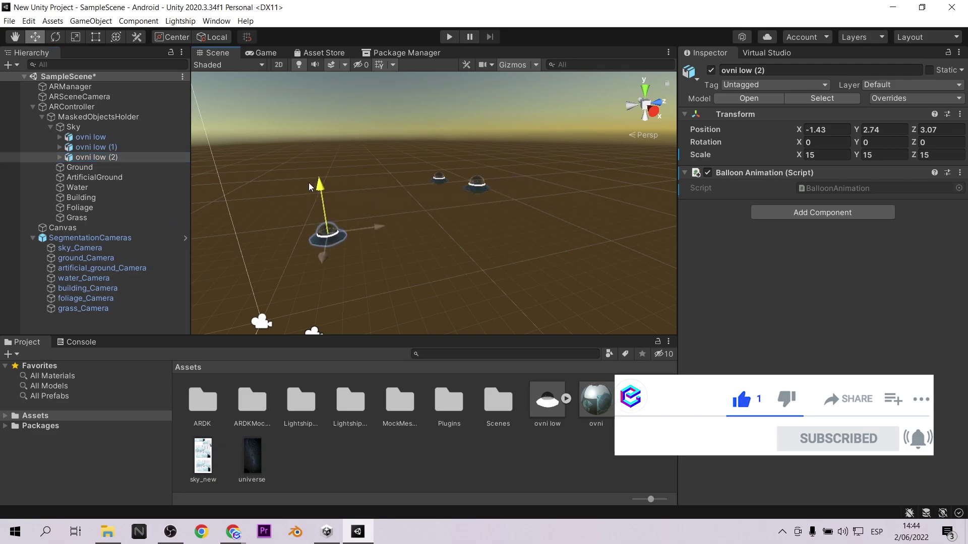
{"action": "left_click_drag", "start_coordinate": [424, 284], "coordinate": [274, 254]}
{"action": "right_click", "coordinate": [117, 157]}
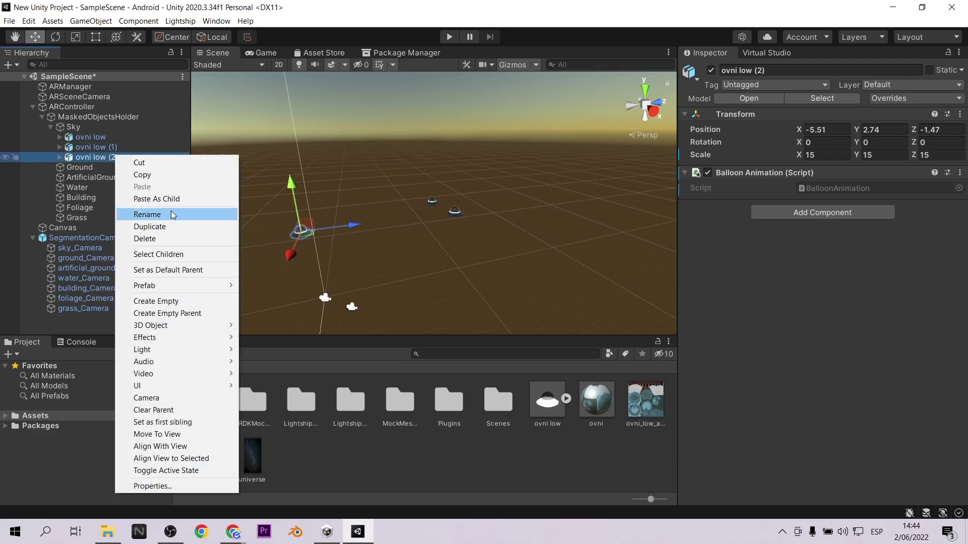
{"action": "left_click", "coordinate": [150, 227]}
{"action": "left_click_drag", "start_coordinate": [351, 222], "coordinate": [411, 216]}
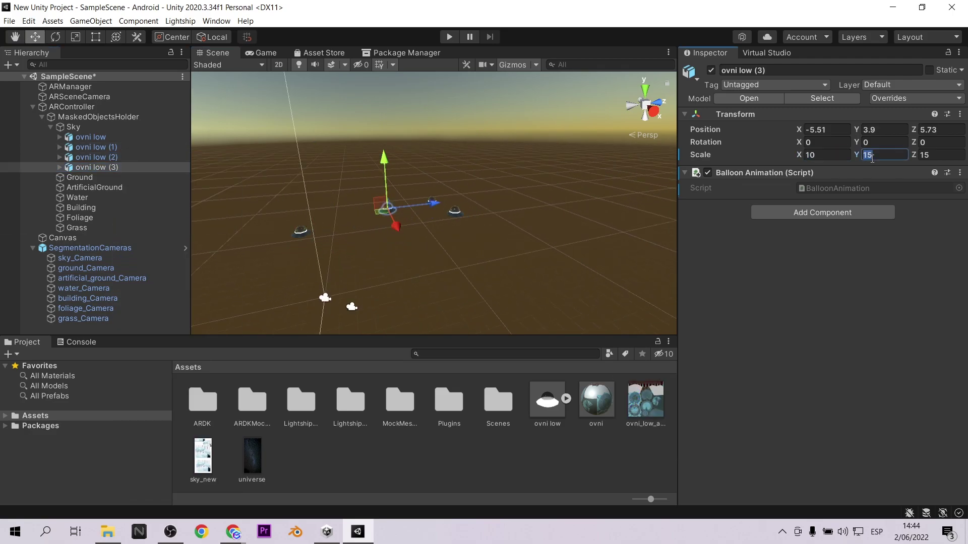
Commit ovni low (3)'s scale of 10 and enter Play mode to test the UFOs.
{"action": "left_click", "coordinate": [450, 36]}
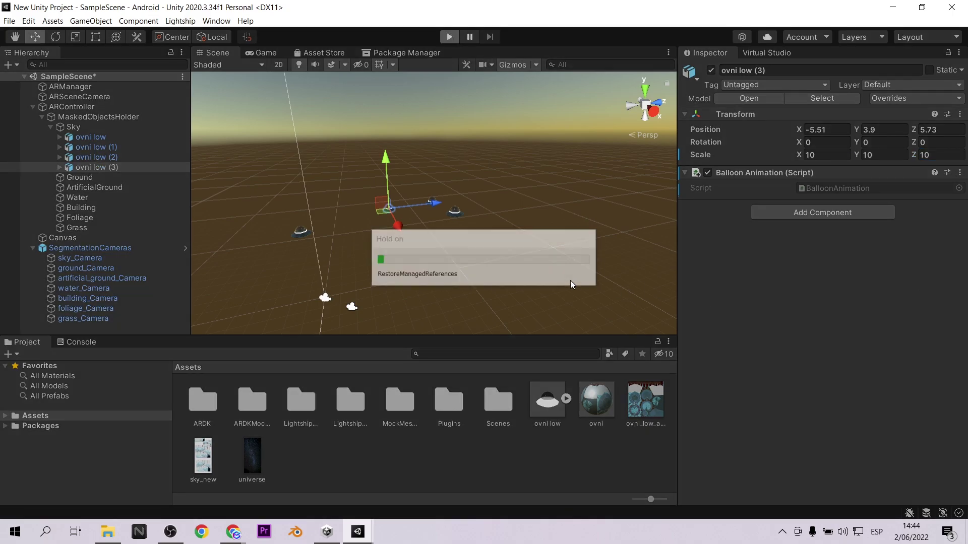